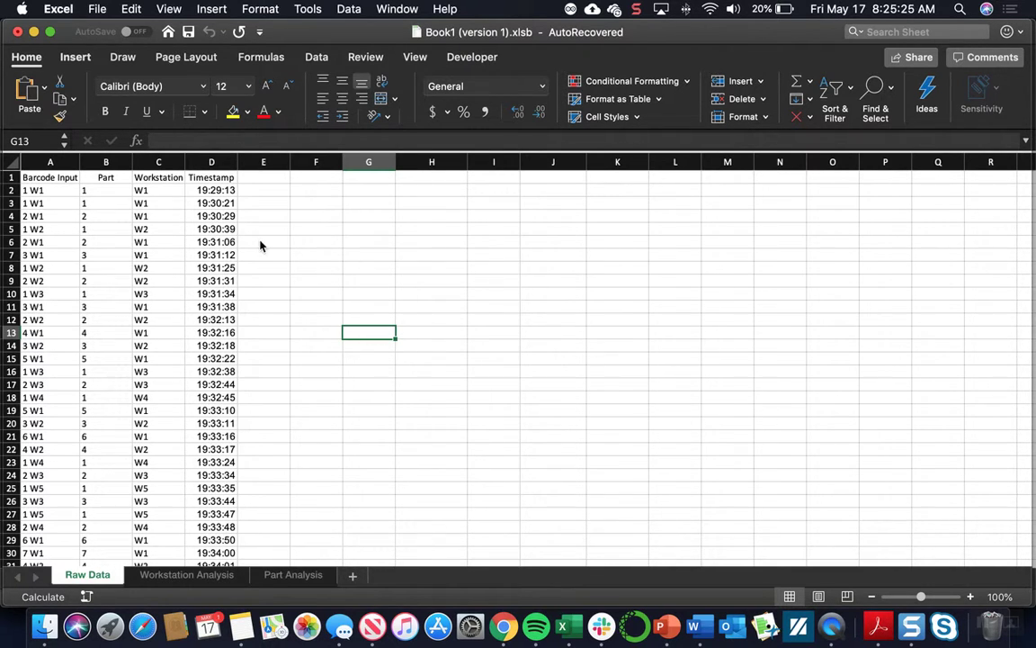
Step: Inspect the Barcode Input header and the row 2 formulas in the Part, Workstation and Timestamp columns
click(51, 177)
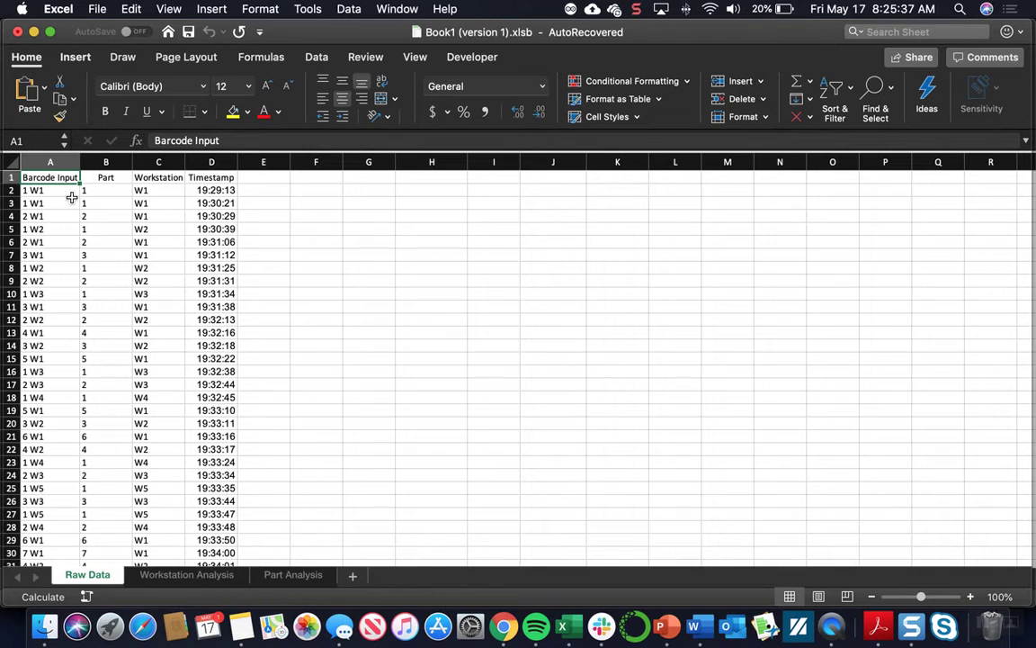
click(90, 190)
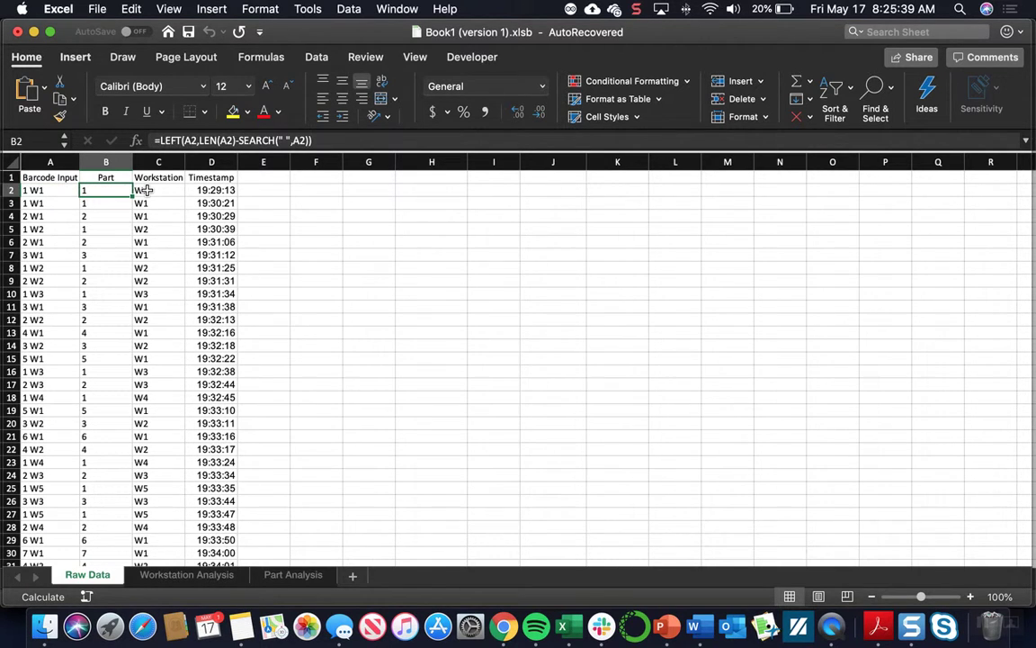
click(139, 190)
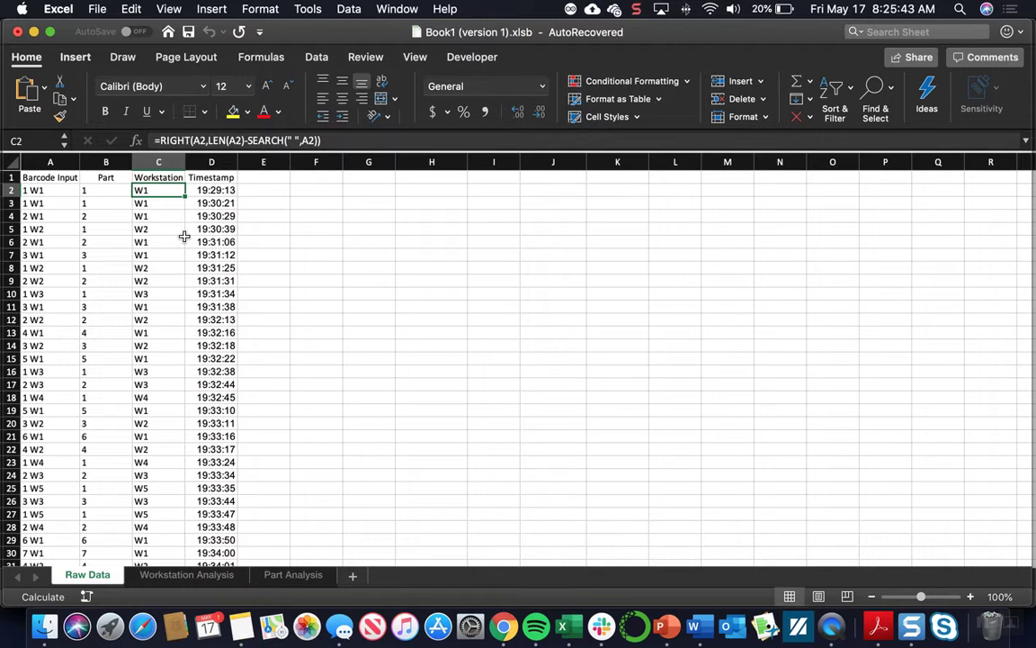
click(205, 189)
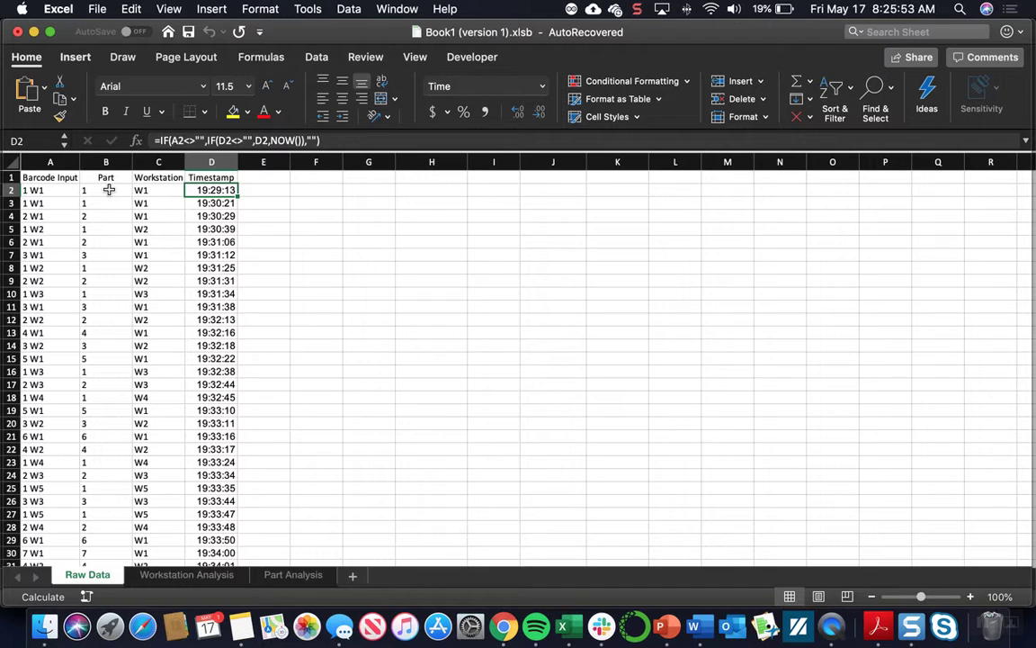
Step: Replace the formulas in the Part column, B2:B93, with their values using Paste Special Values
drag(107, 190, 109, 513)
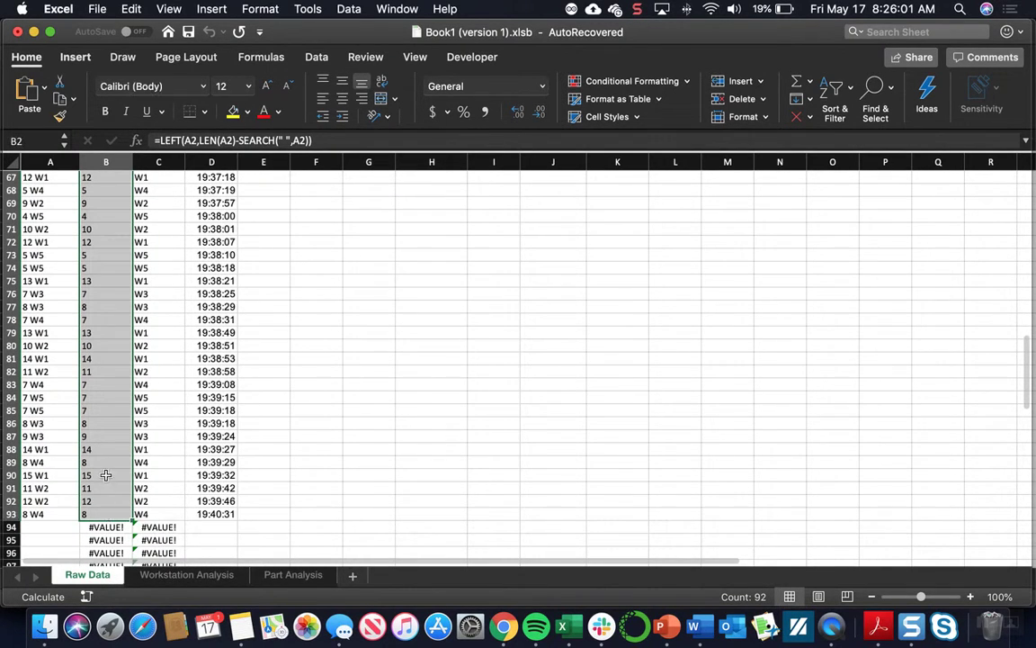
right_click(92, 385)
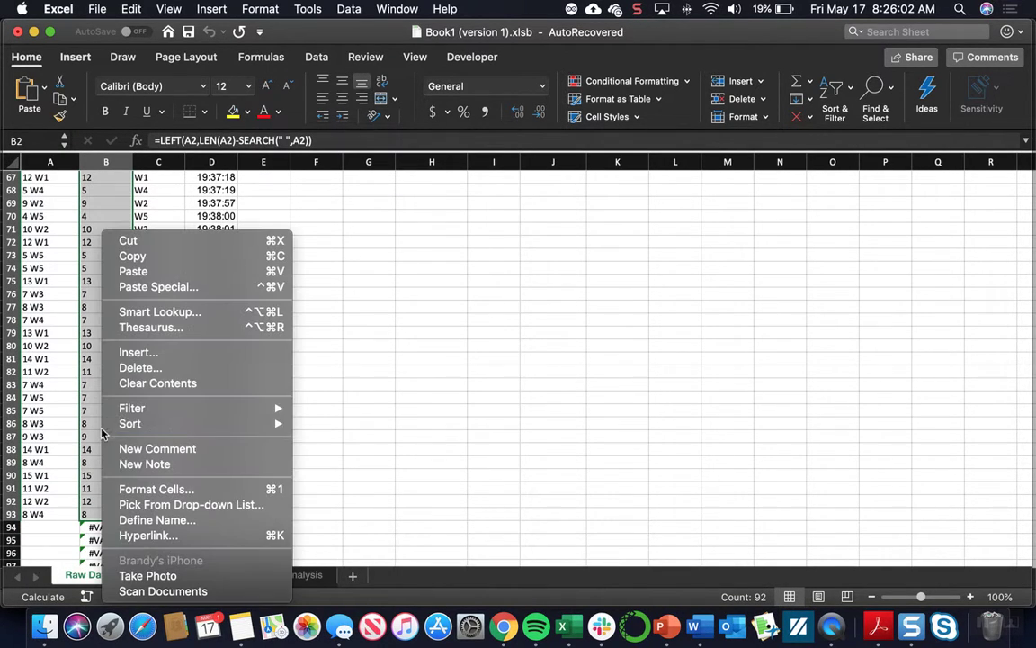
click(130, 257)
scroll(105, 223, up, 15)
right_click(117, 233)
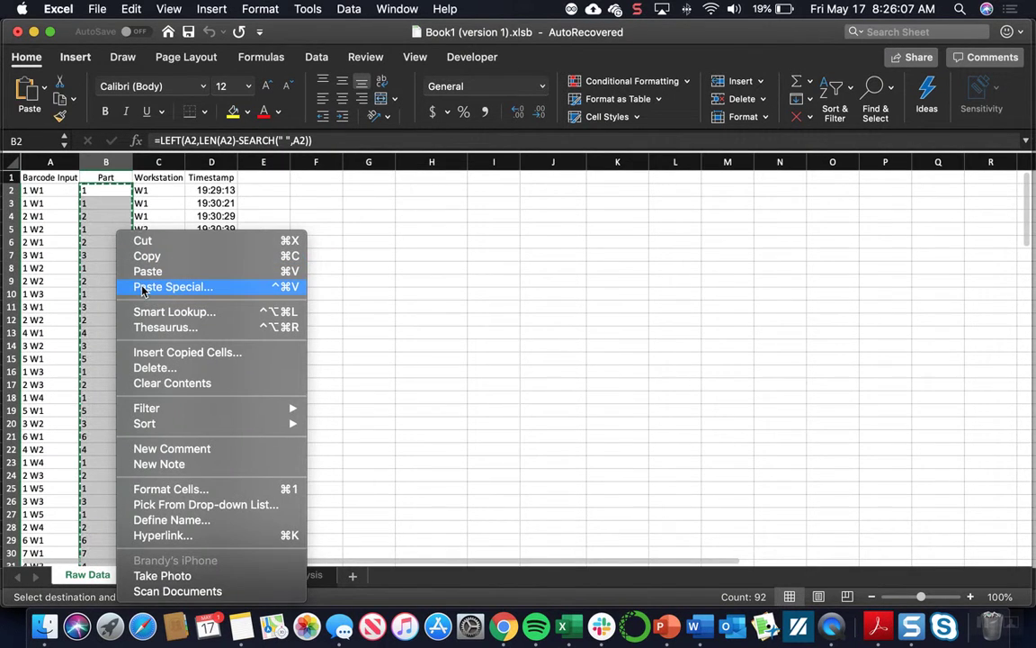
click(141, 288)
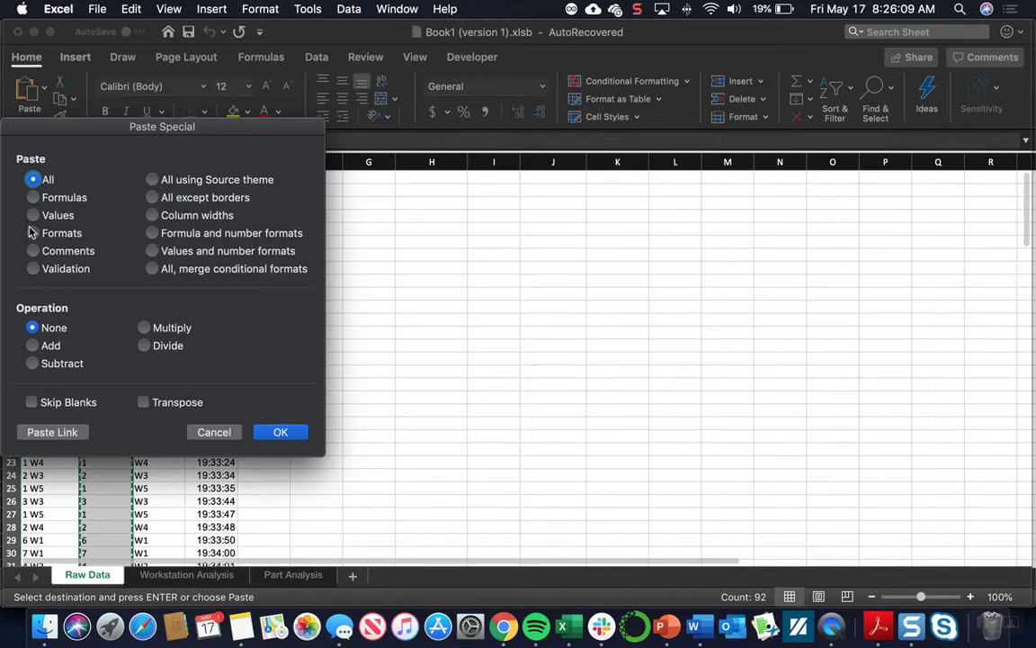
click(32, 215)
click(280, 434)
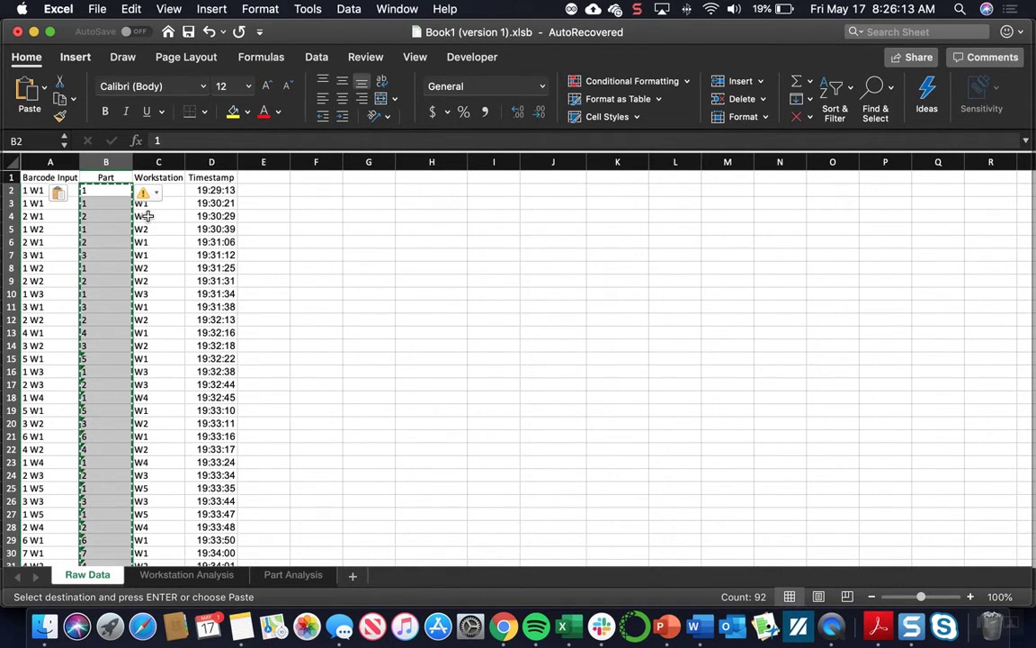
Step: Convert the Part column entries stored as text to numbers and cancel the pending copy selection
click(157, 193)
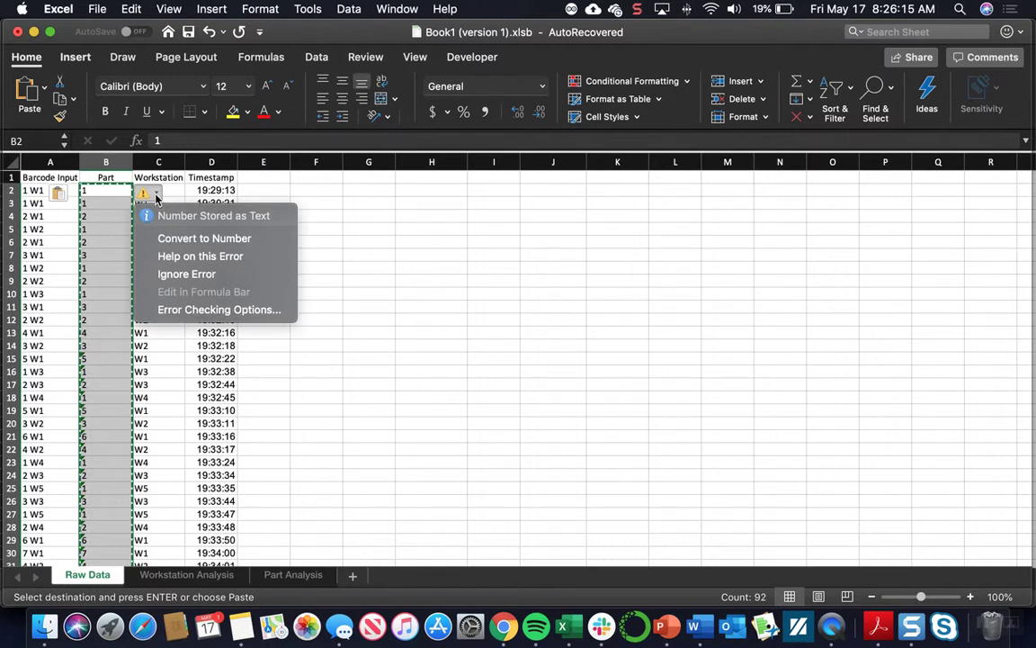
click(168, 239)
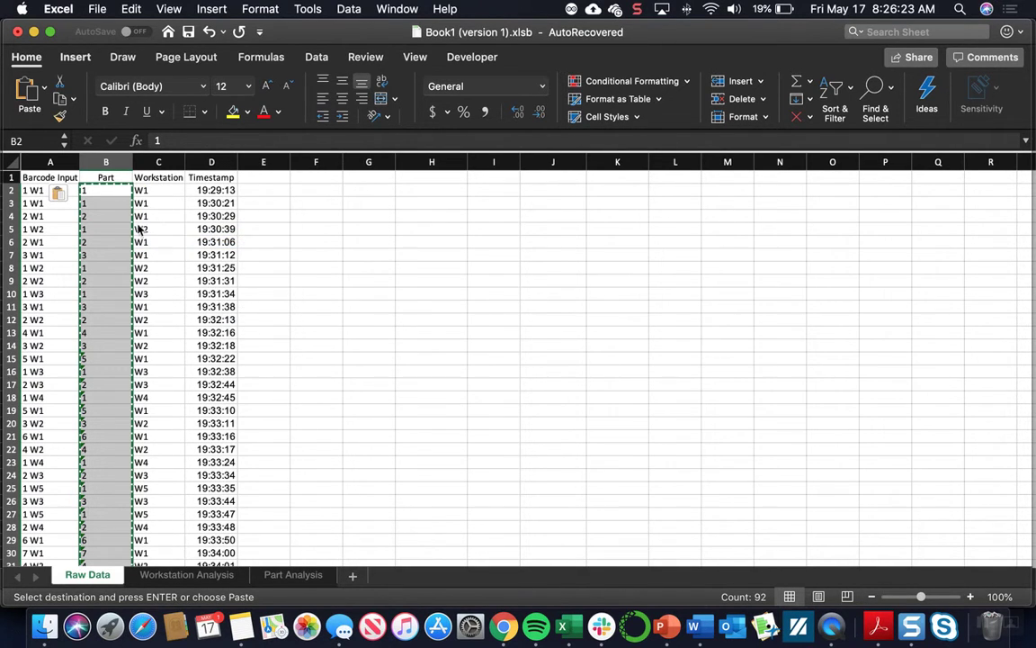
click(306, 239)
key(Escape)
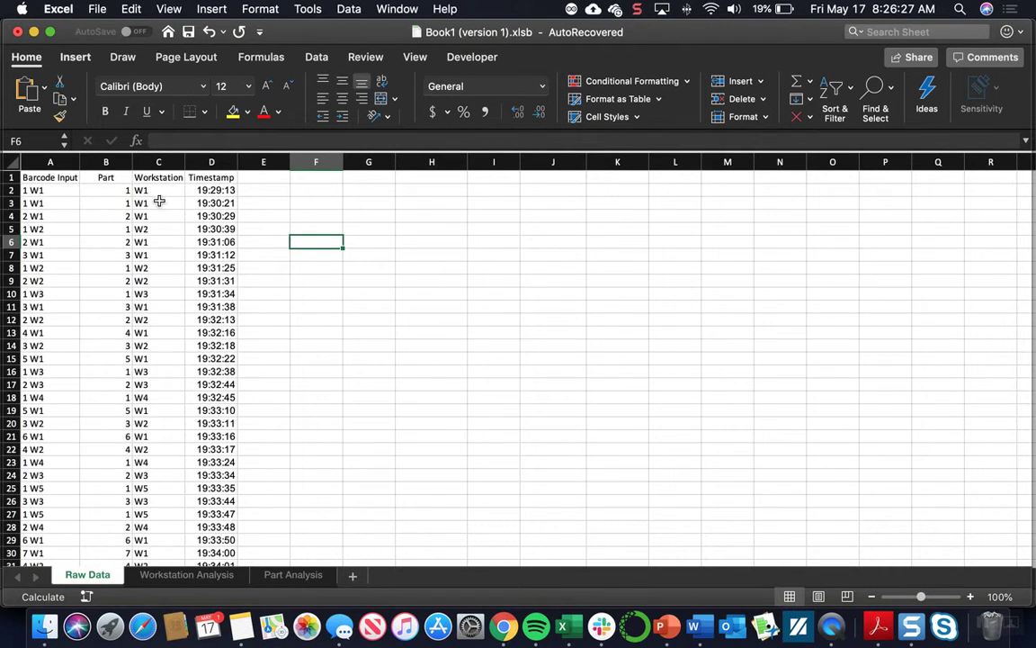
Step: Copy the raw data with its headers, A1:D93, into a new worksheet starting at A1
drag(40, 177, 207, 179)
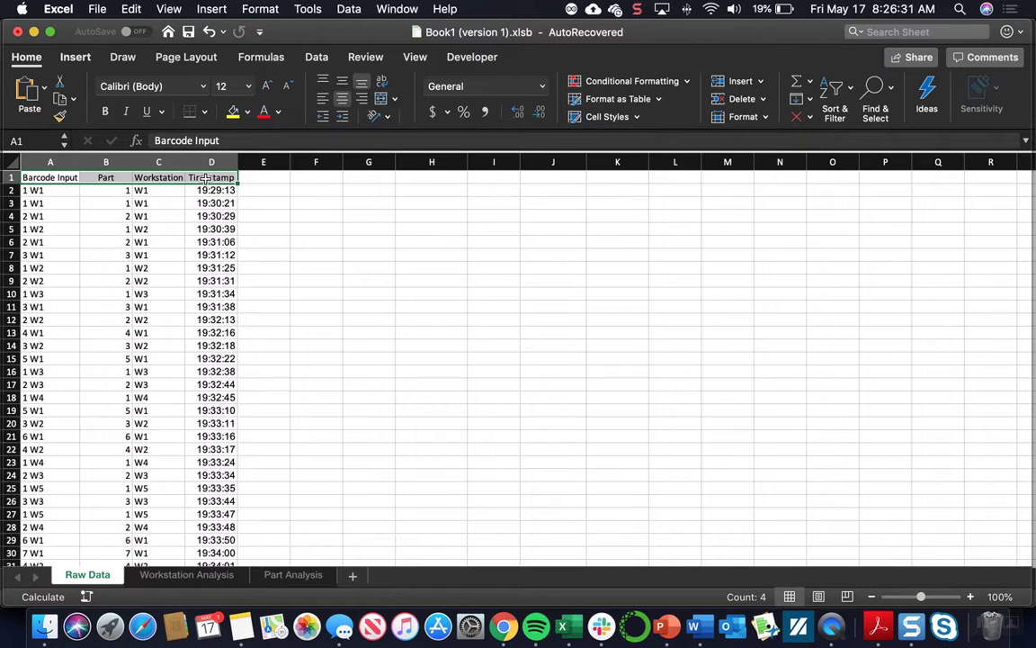
key(super+shift+Down)
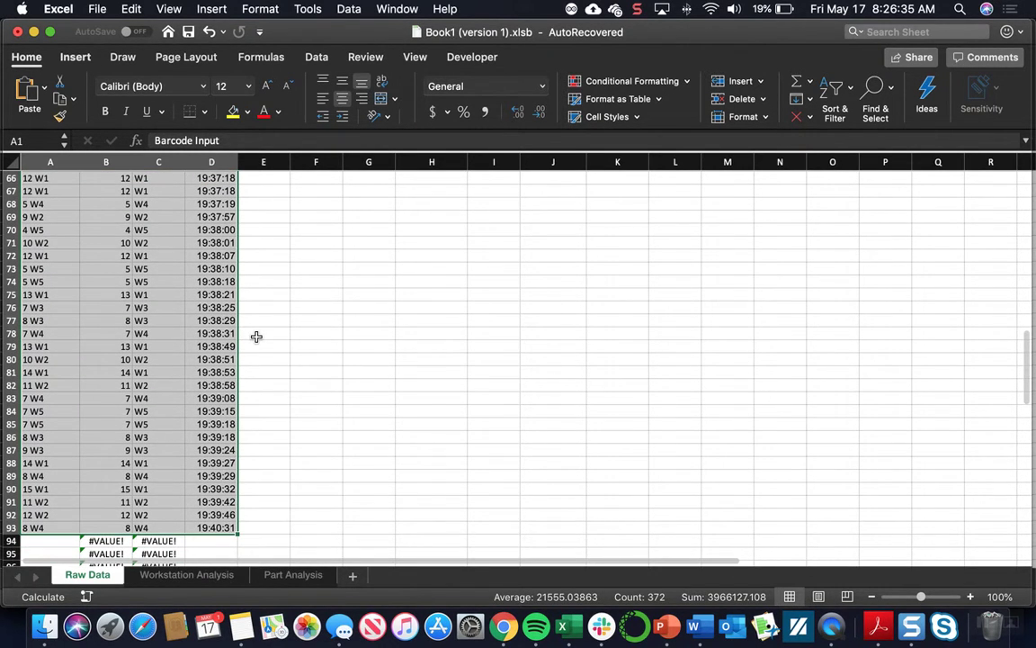
key(super+c)
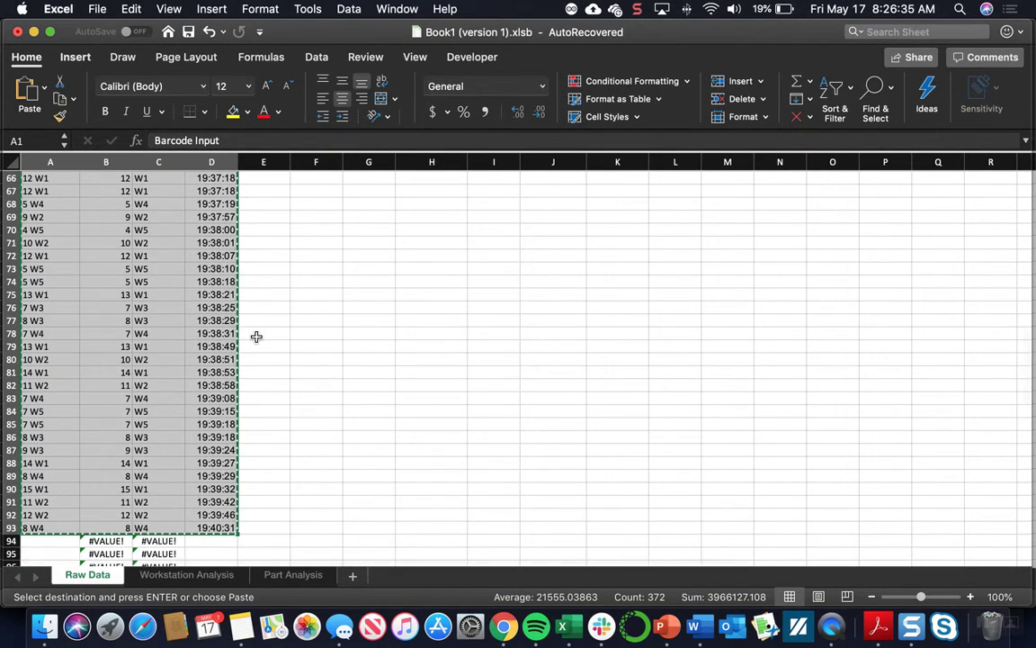
click(351, 575)
key(super+v)
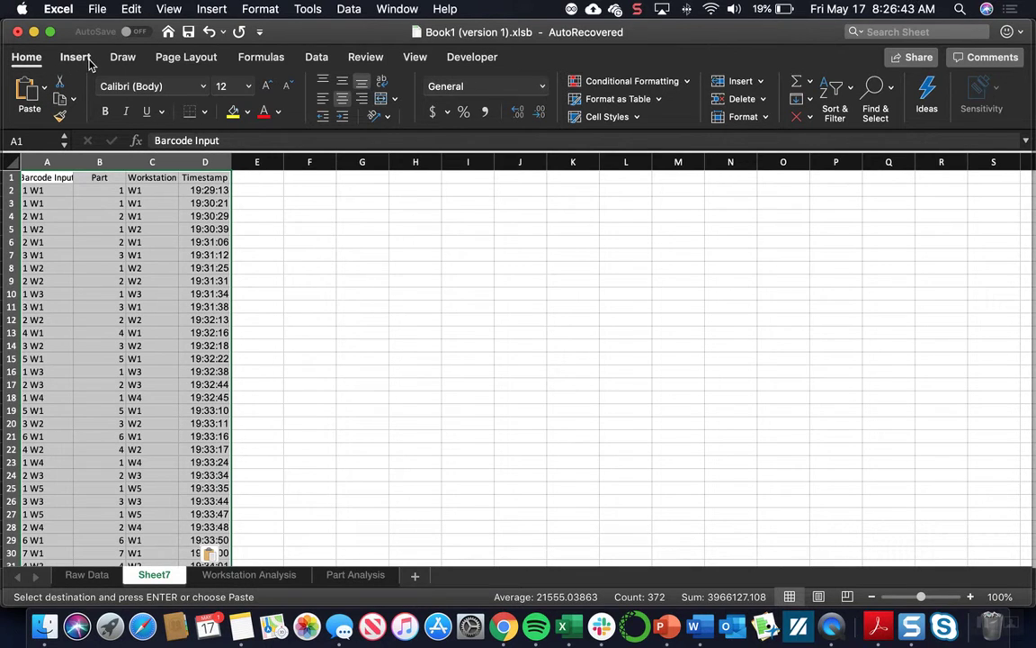
Step: Turn the pasted range A1:D93 into a table with headers
click(76, 57)
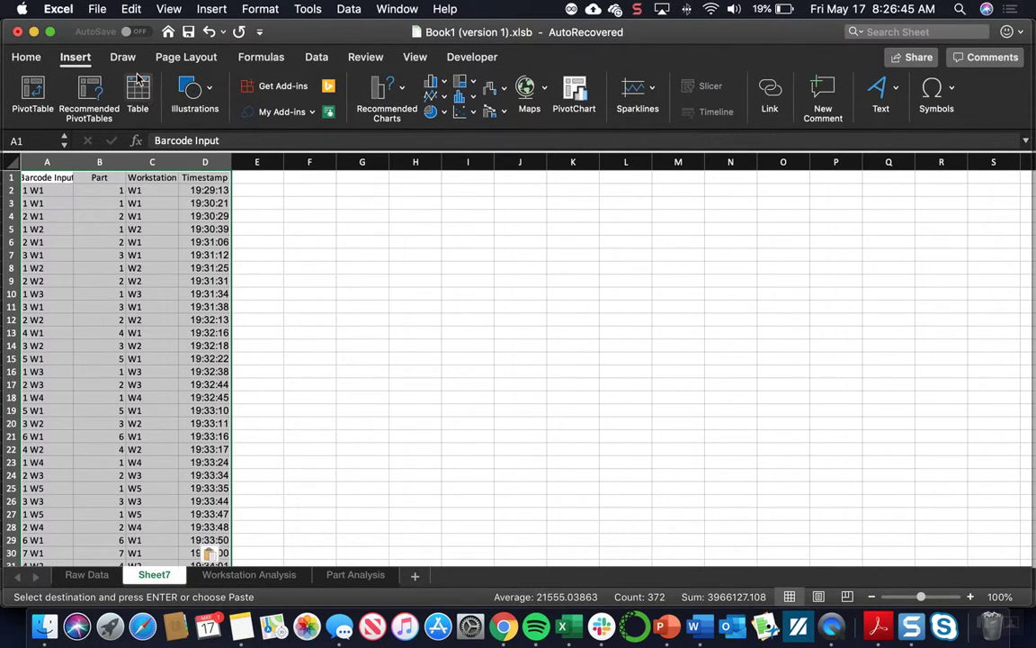
click(138, 88)
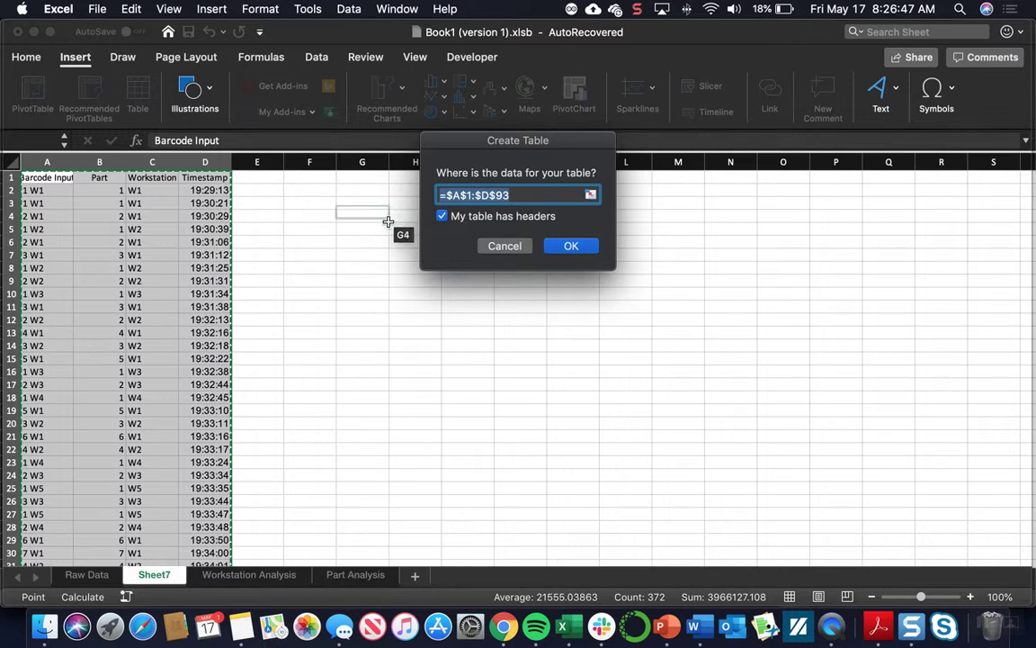
click(573, 248)
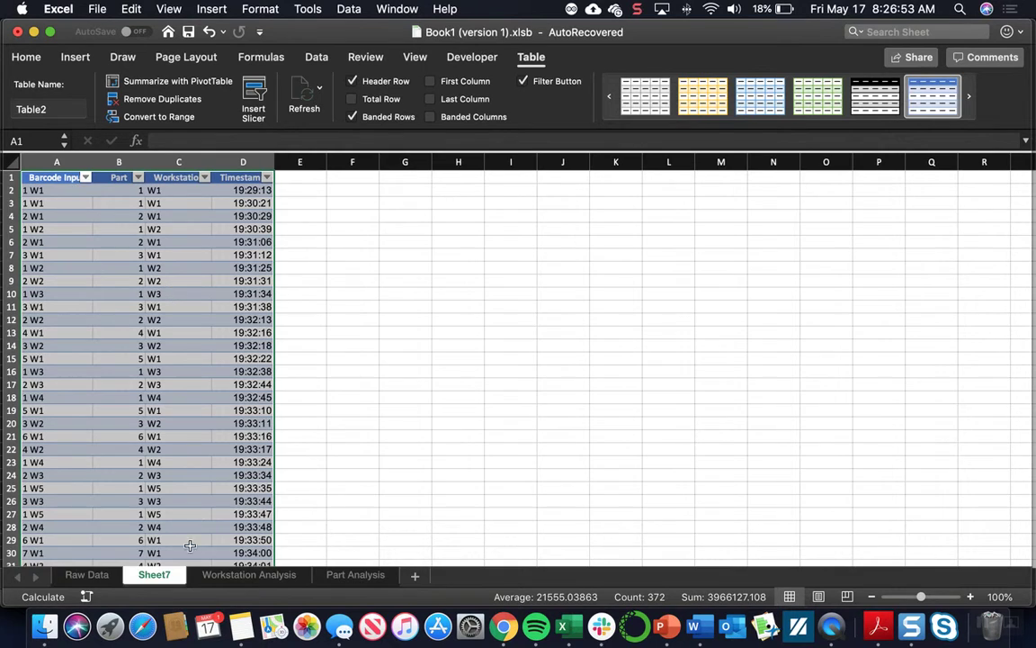
Step: Rename the new worksheet to "Cleaned Datas"
double_click(156, 575)
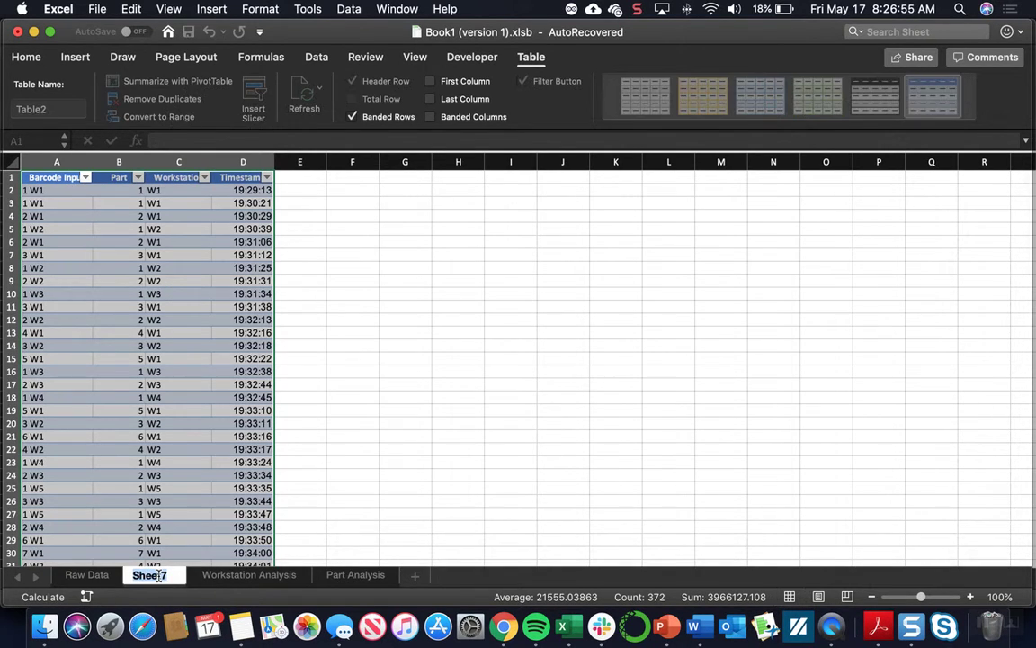
text(Cleared Da)
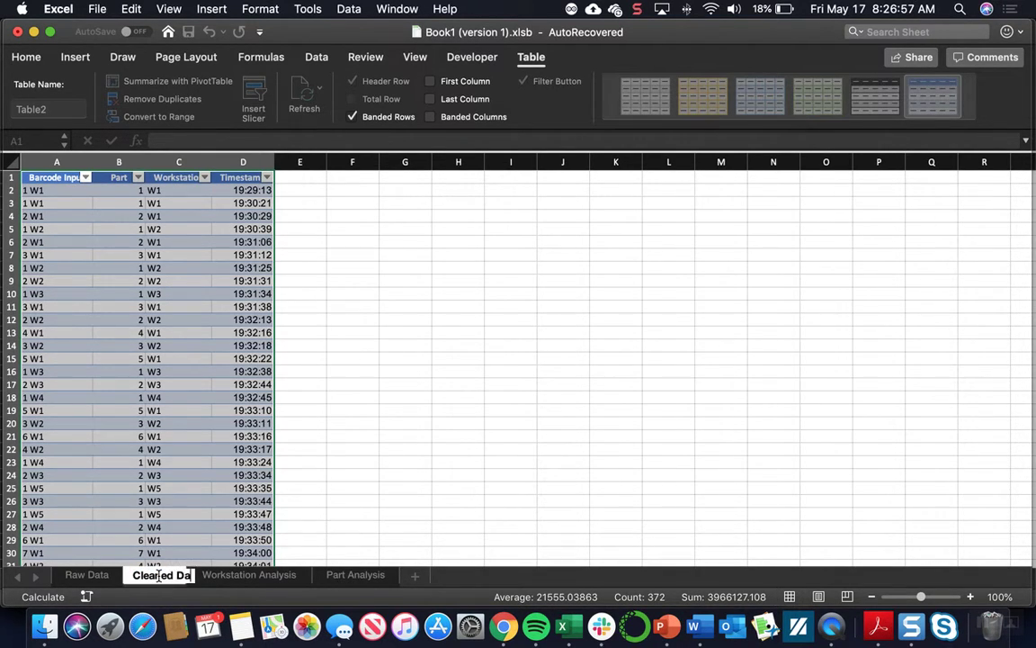
text(tas)
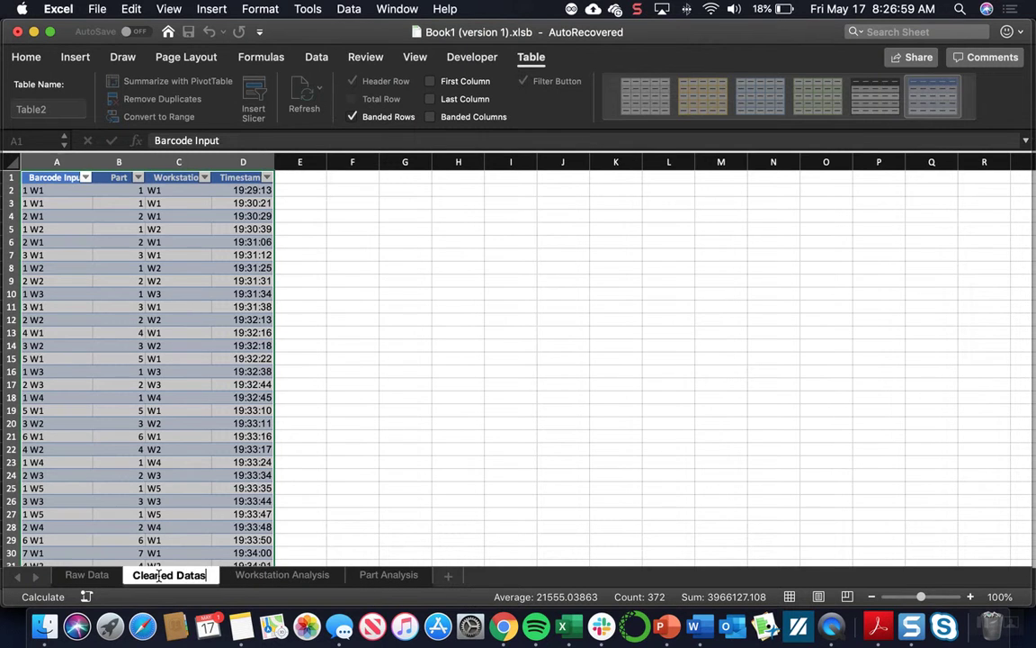
key(Return)
click(428, 499)
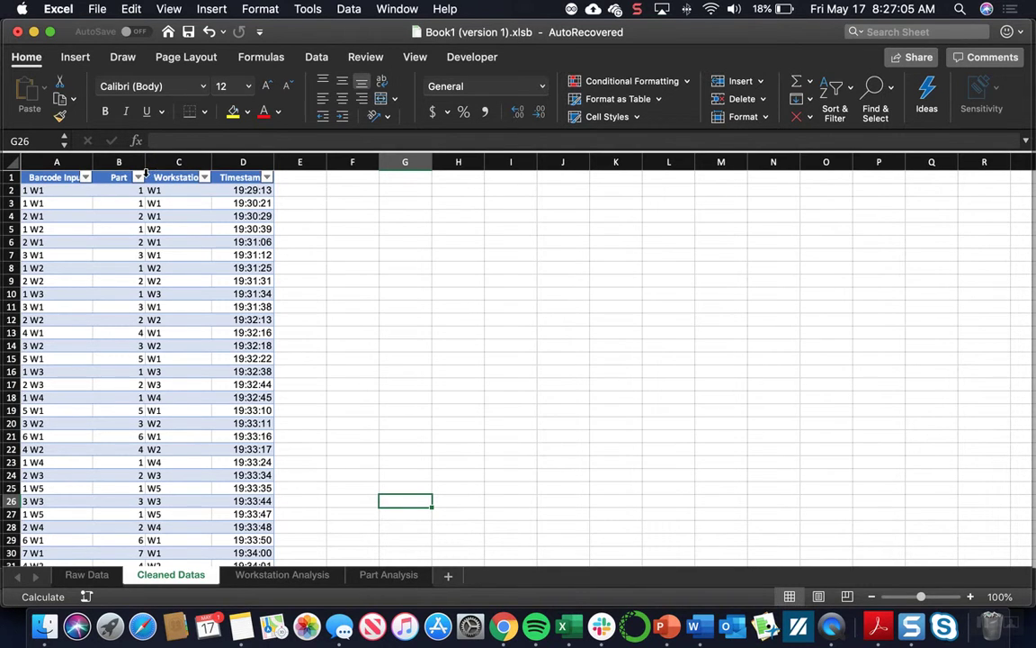
Step: Filter the table's Part column to part 1 and to part 2 in turn, checking each part's workstation scans
click(138, 179)
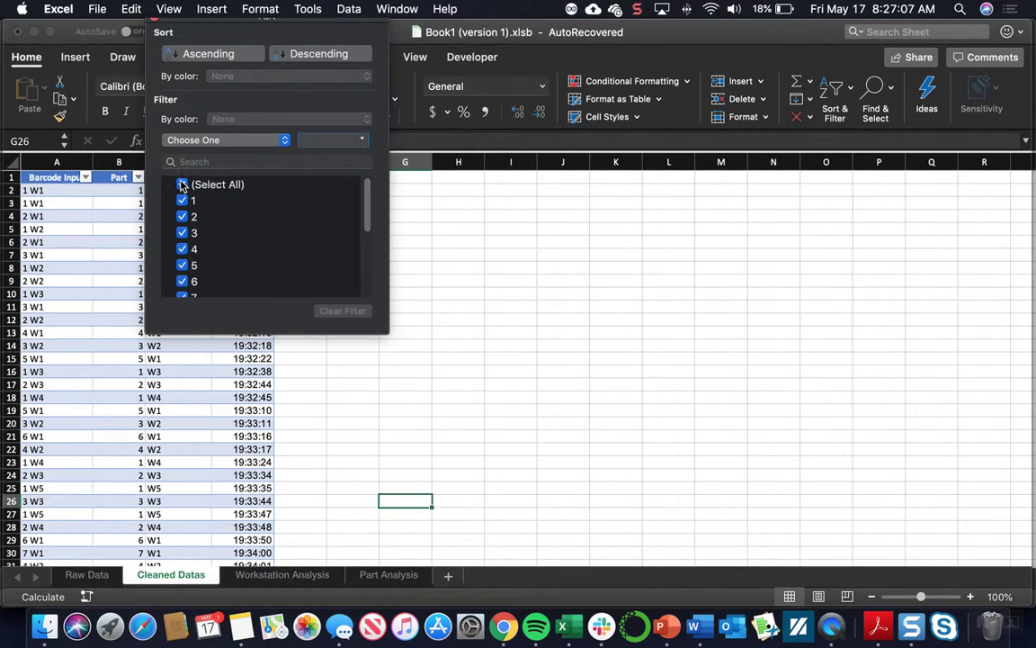
drag(227, 27, 560, 156)
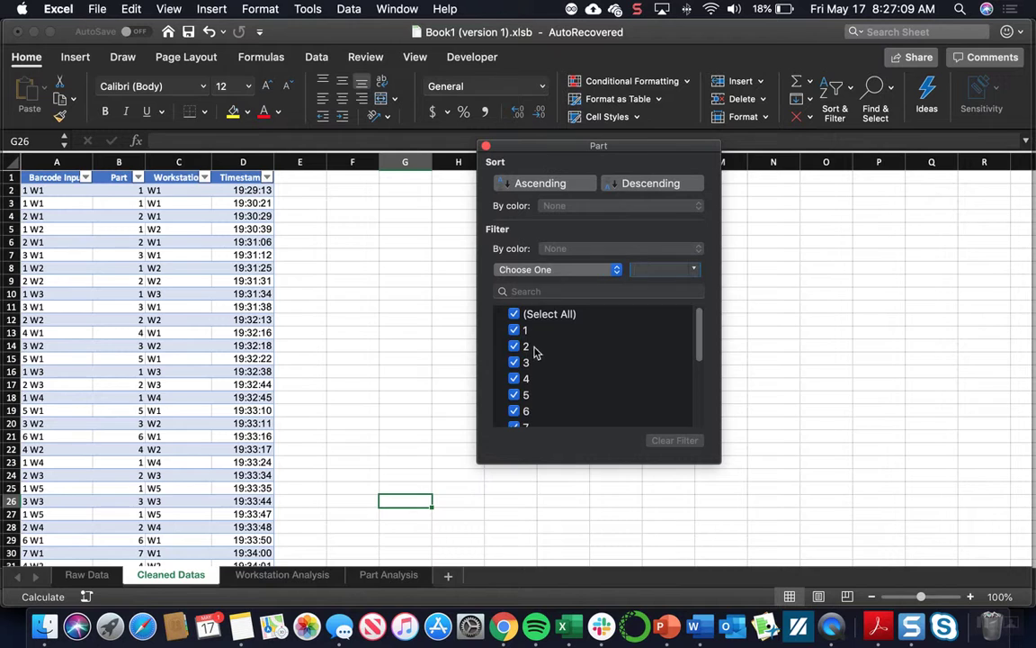
click(513, 314)
click(513, 330)
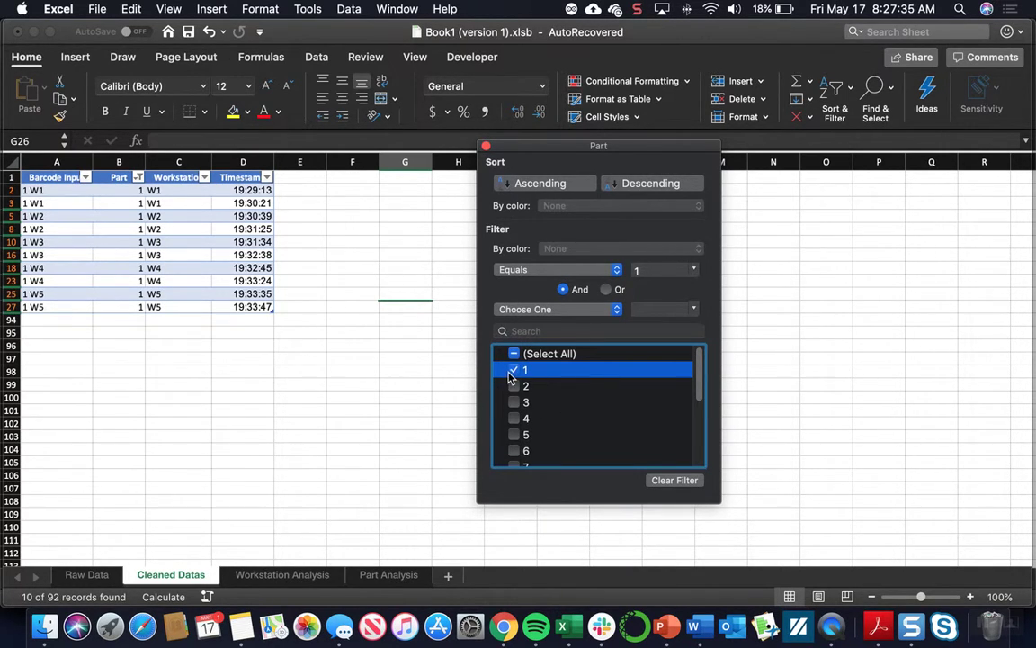
click(514, 386)
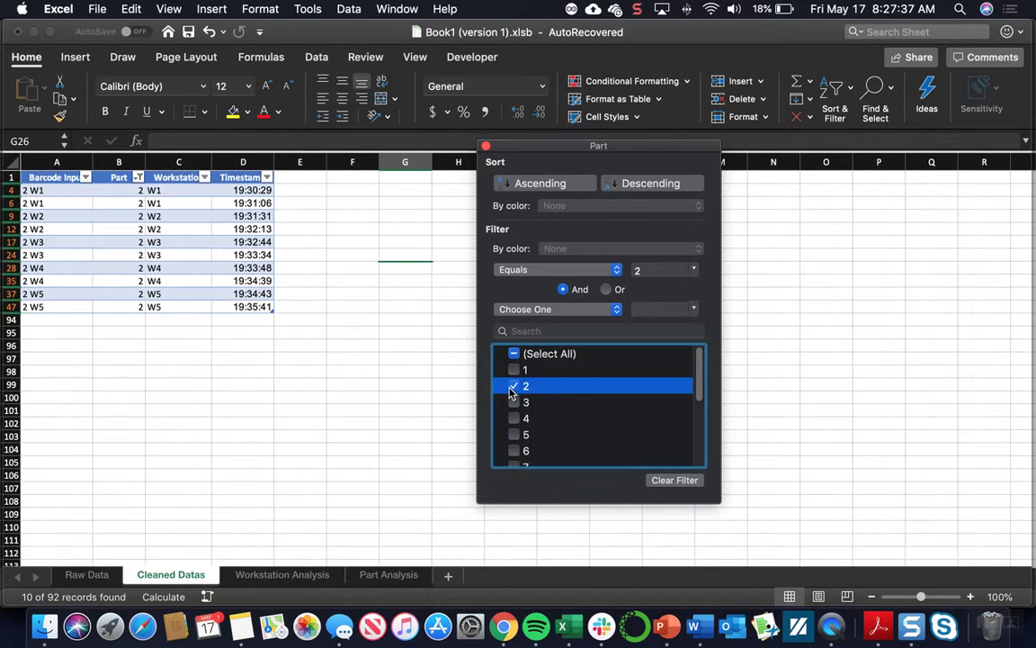
right_click(214, 221)
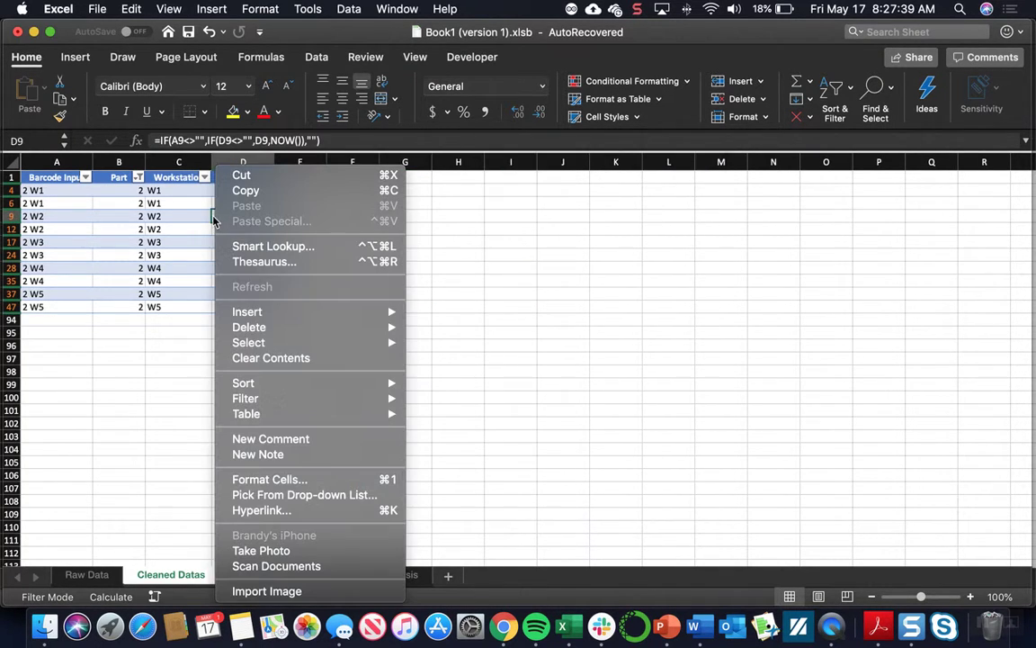
click(419, 243)
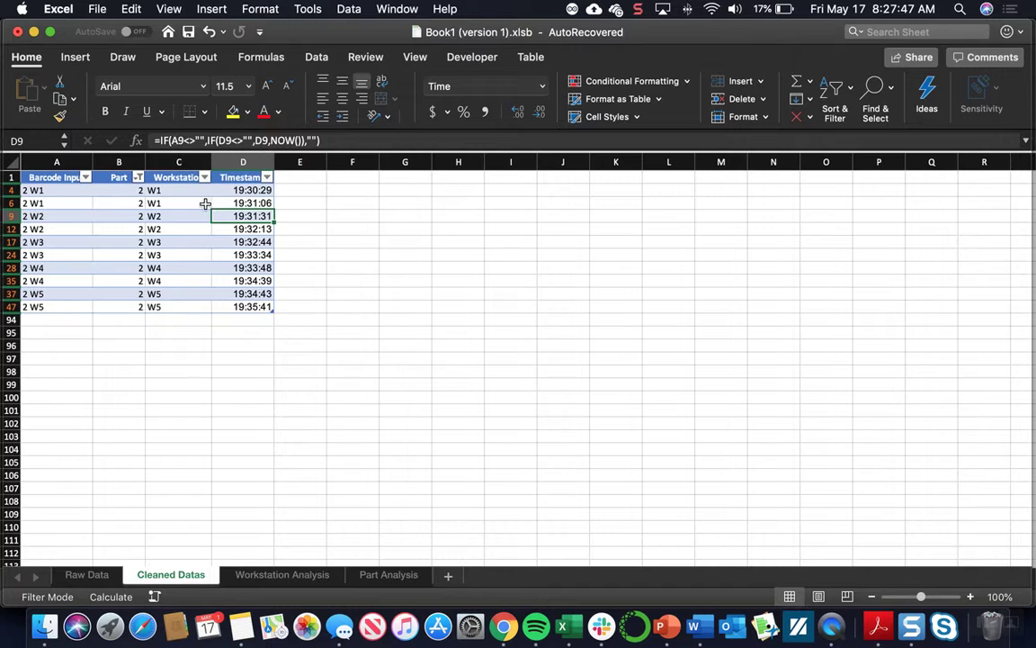
Step: Change the Part column filter to show only part 4
click(138, 177)
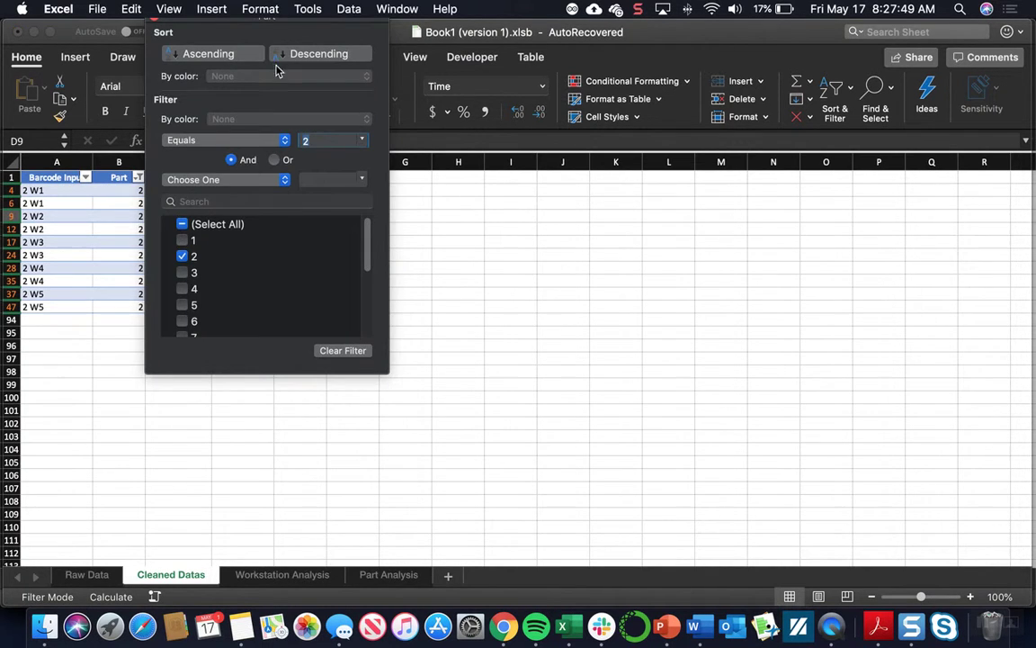
drag(284, 25, 624, 167)
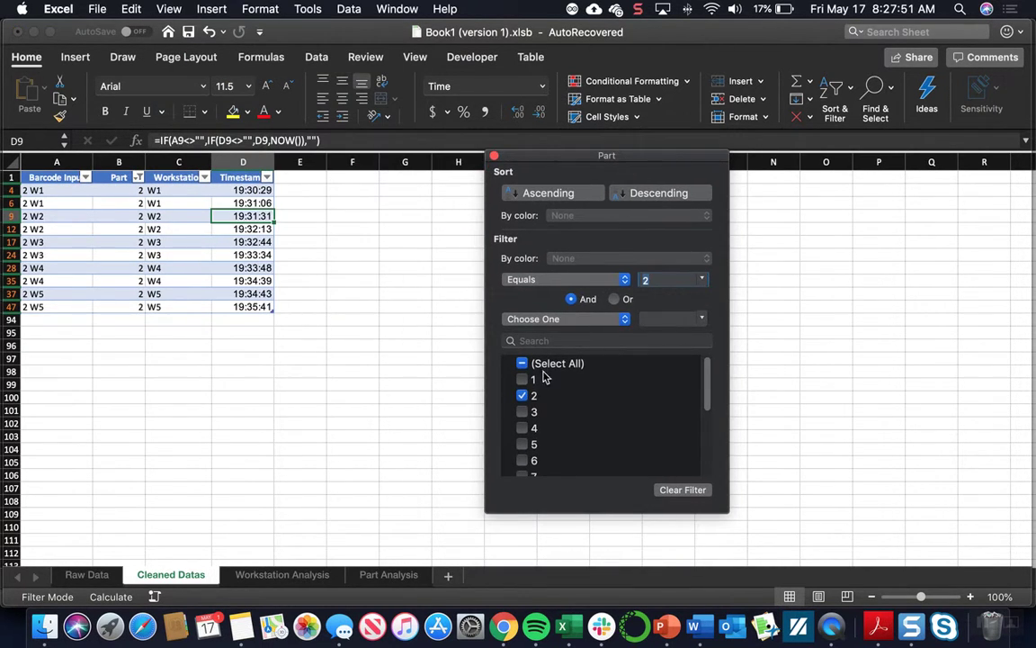
click(524, 400)
click(525, 428)
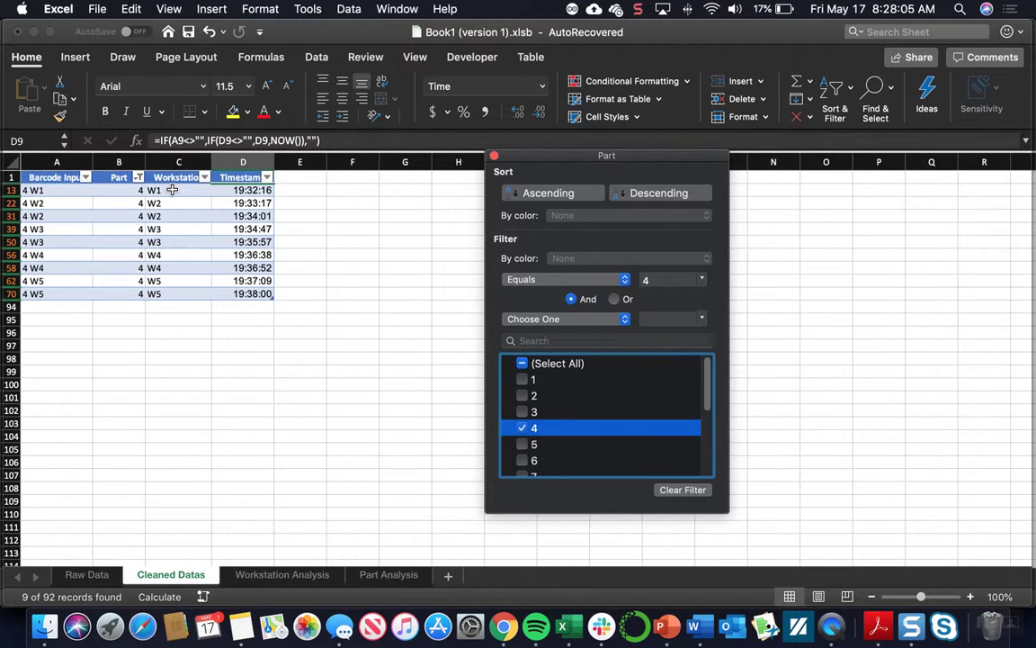
Step: Delete row 13, the single part 4 scan at workstation W1
click(172, 190)
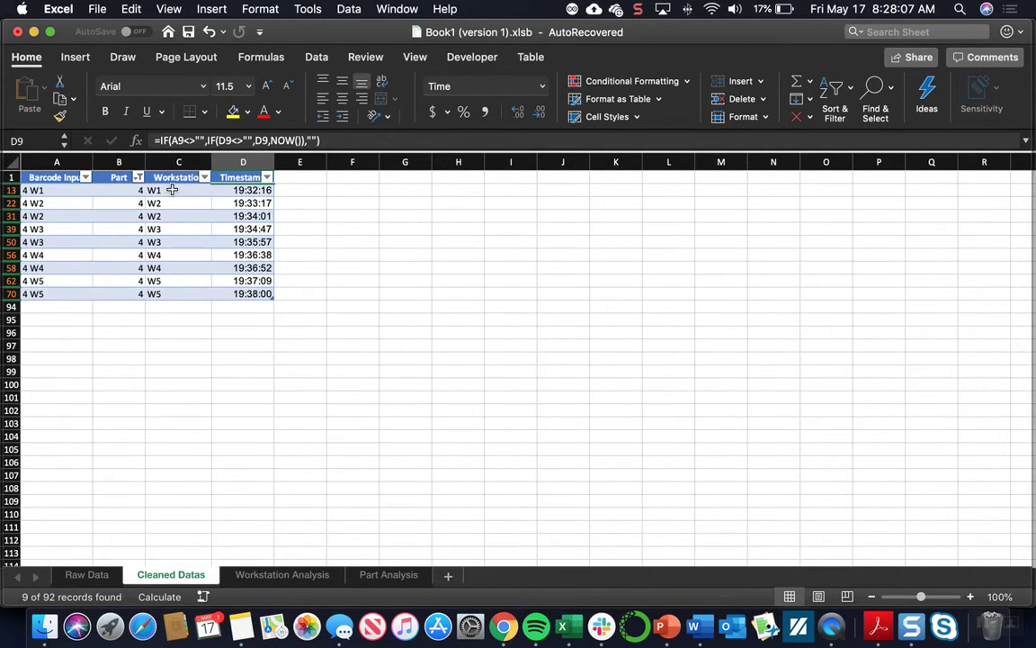
right_click(7, 190)
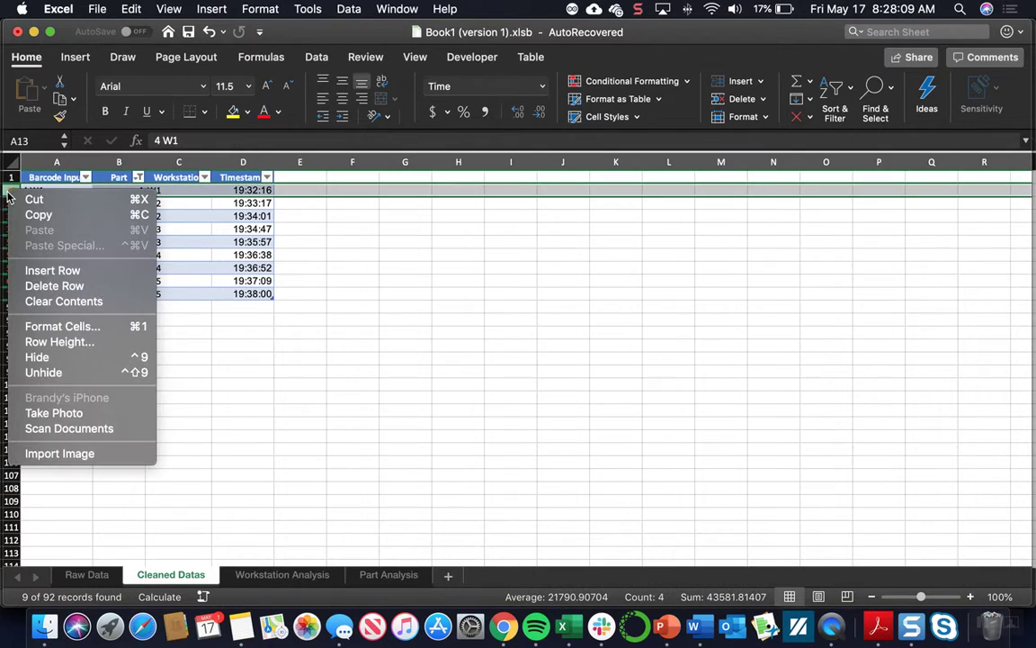
click(62, 288)
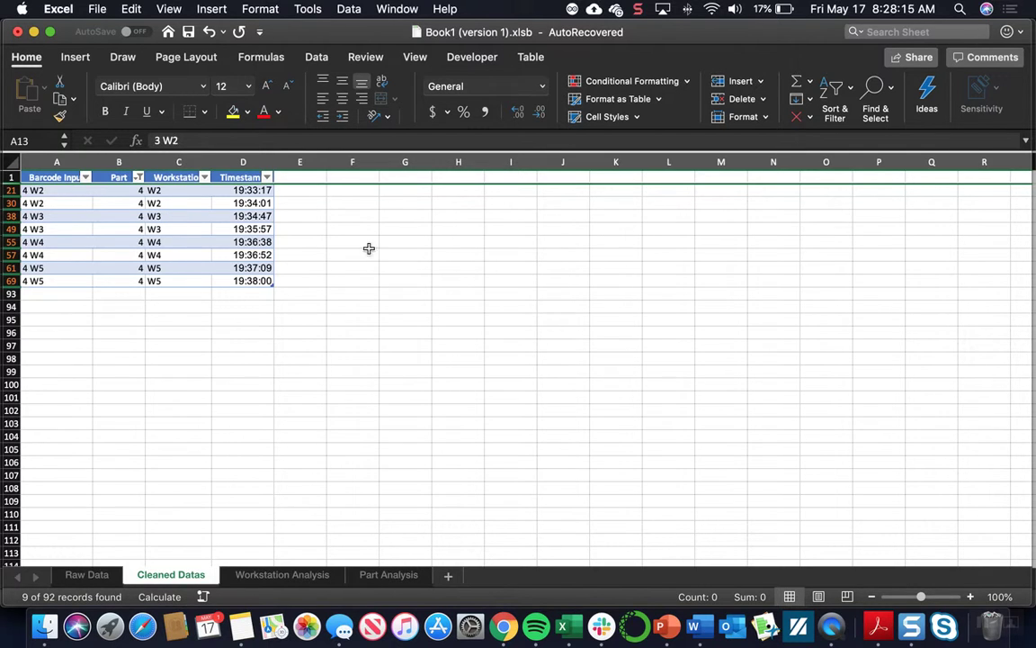
Step: Change the Part column filter to show only part 12 instead of part 4
click(138, 178)
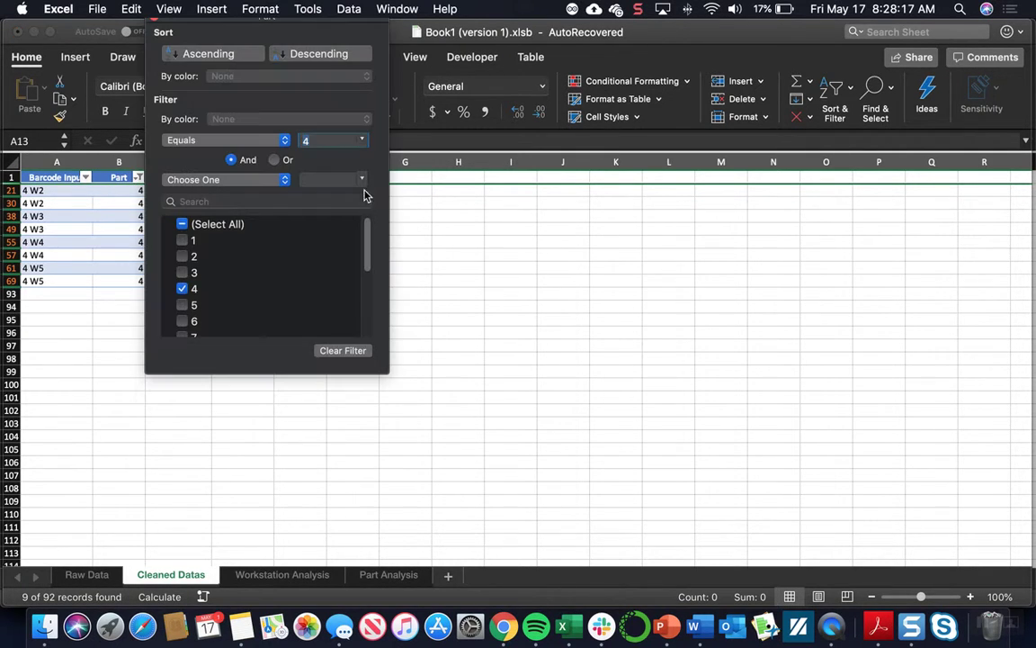
drag(279, 25, 523, 95)
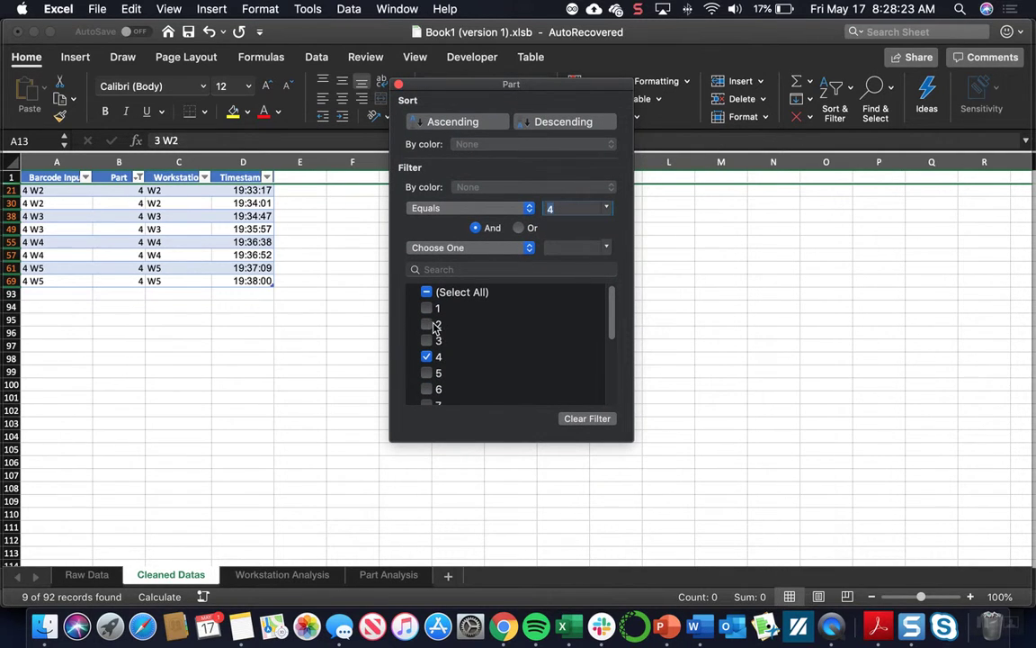
scroll(442, 335, down, 5)
scroll(440, 332, down, 2)
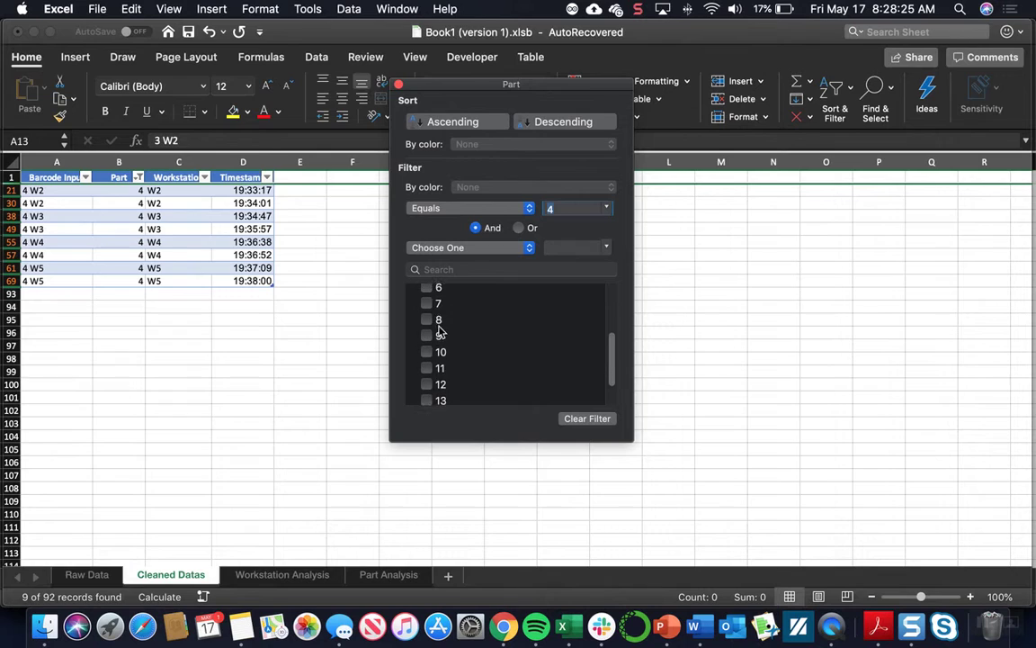
scroll(440, 332, up, 5)
scroll(440, 332, down, 2)
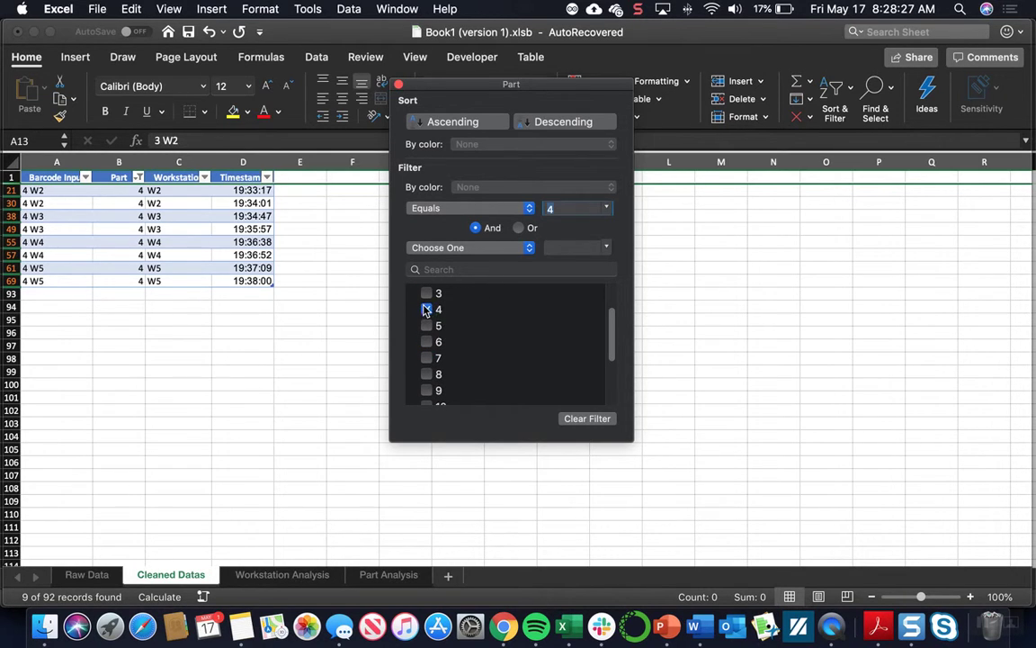
click(427, 310)
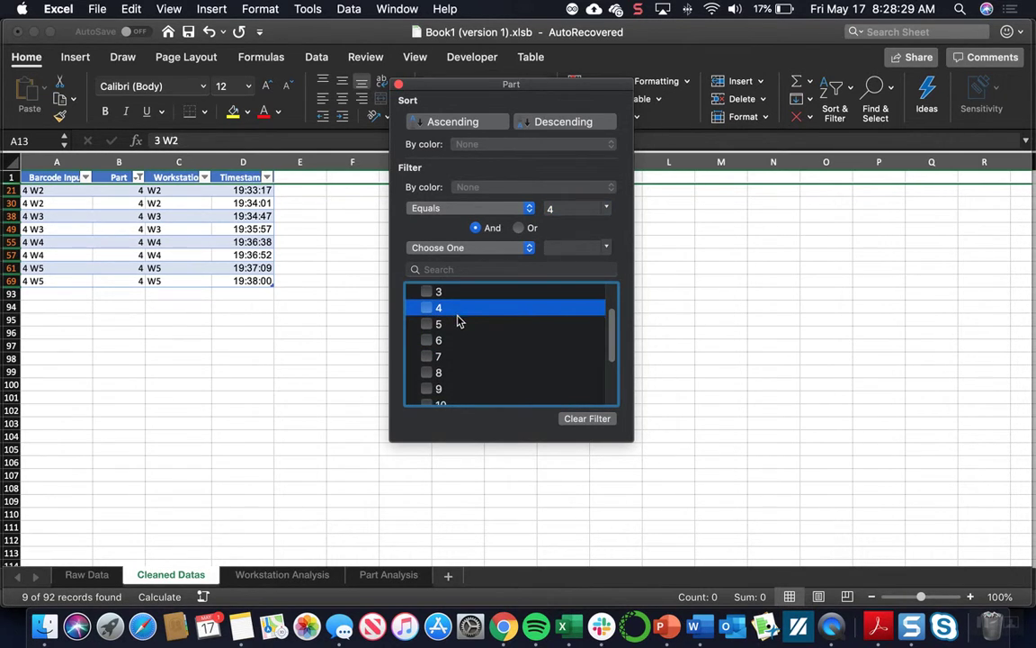
scroll(457, 321, down, 3)
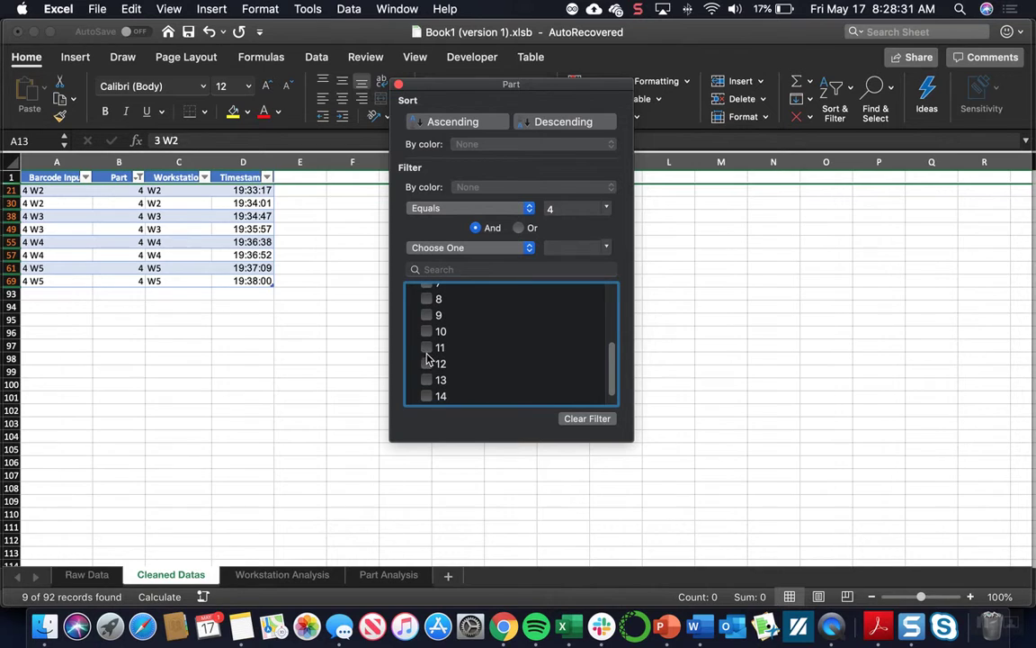
click(429, 362)
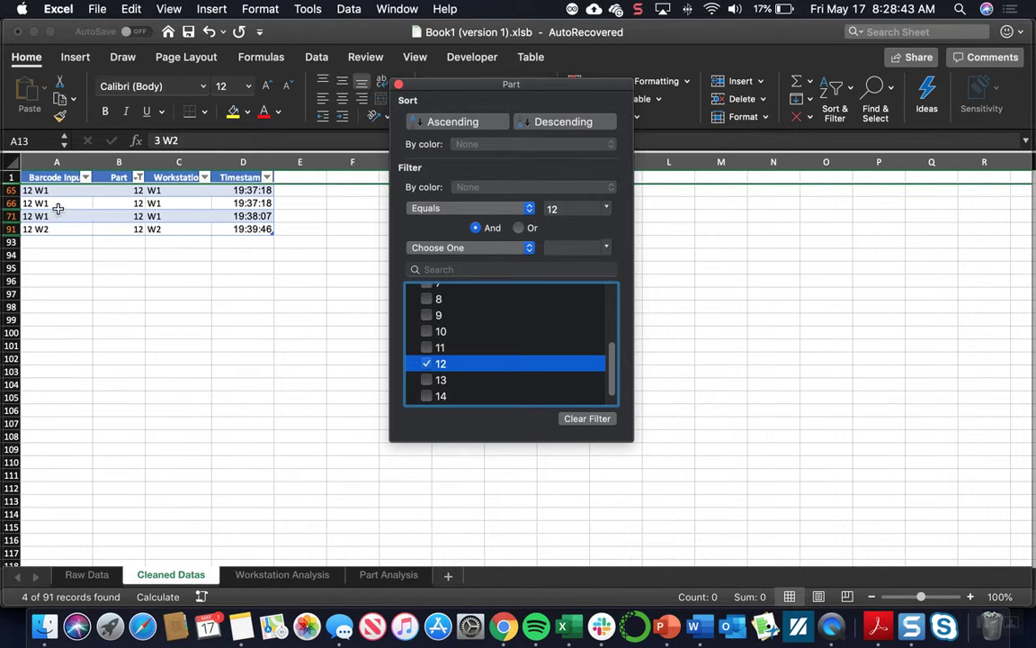
Step: Delete row 65, the duplicate part 12 scan at workstation W1, and row 90, the single part 12 scan at W2
right_click(12, 190)
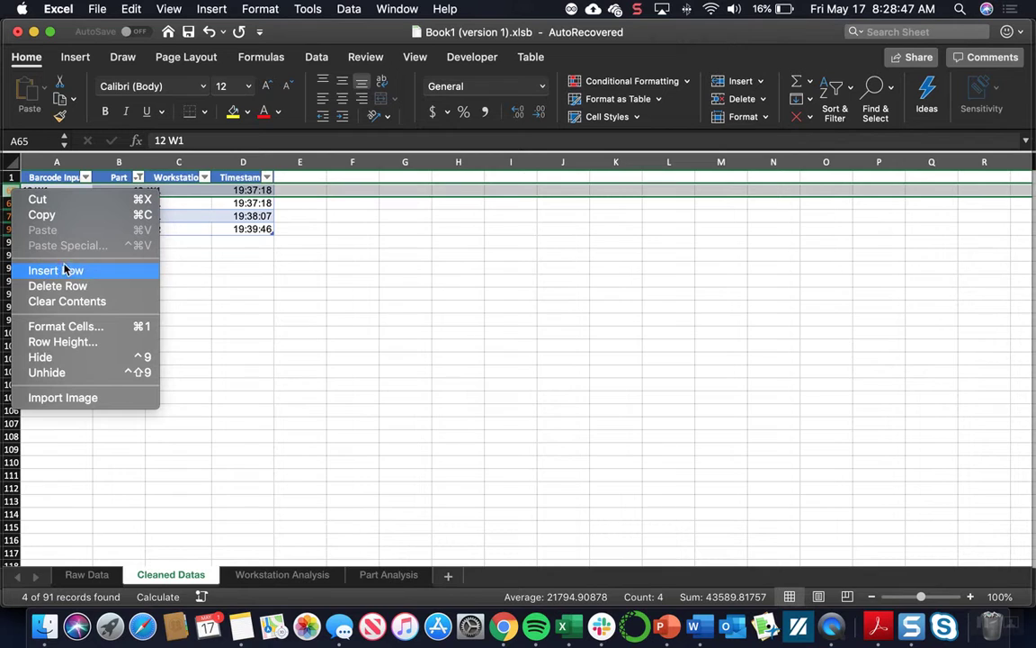
click(89, 288)
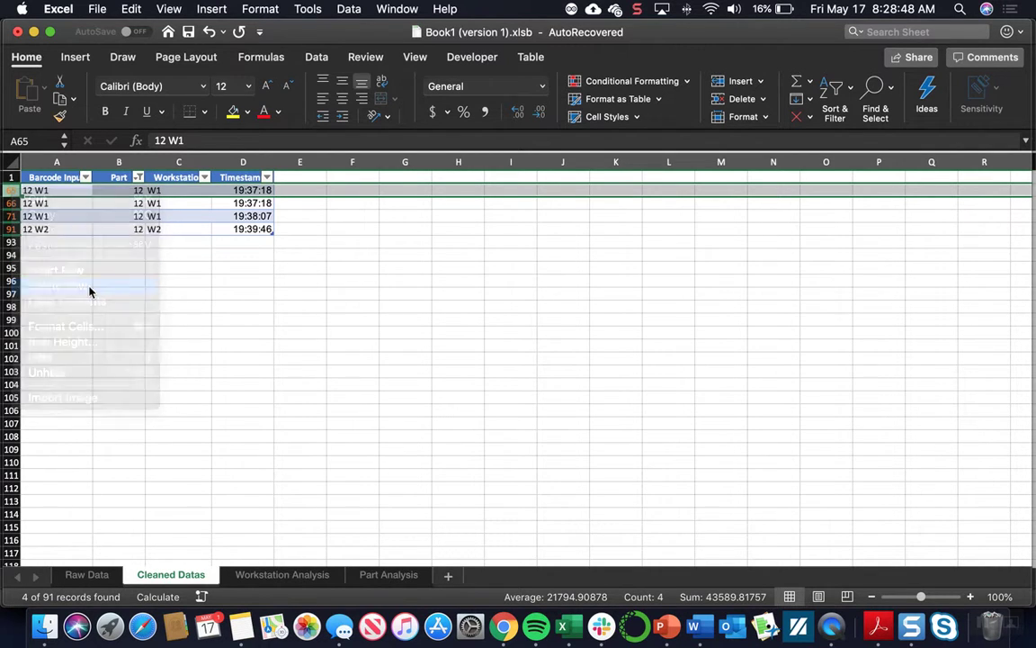
click(163, 217)
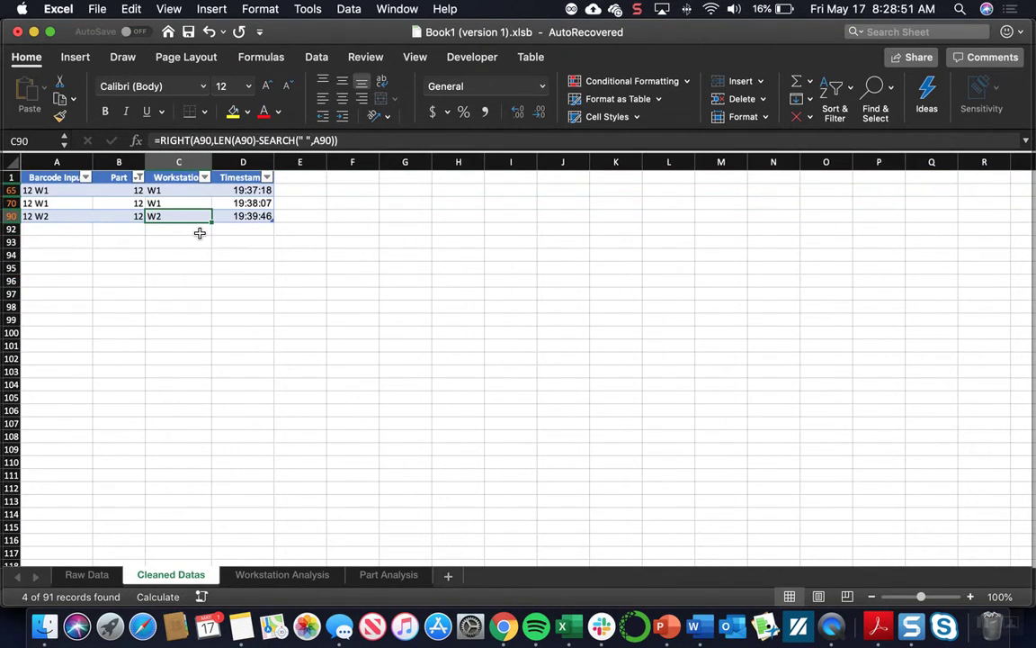
right_click(12, 218)
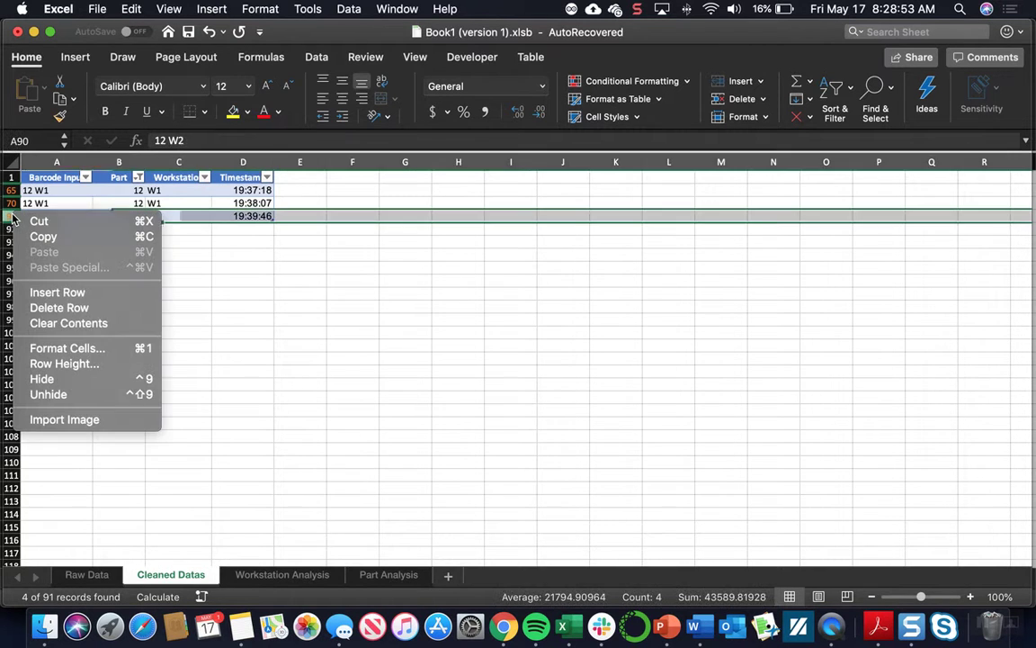
click(58, 307)
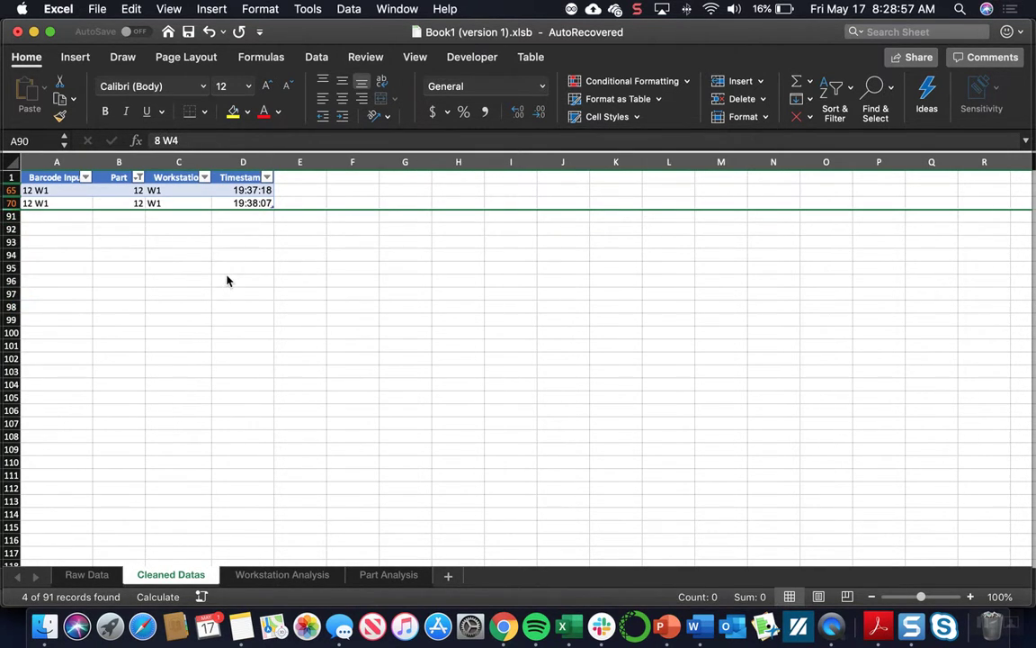
click(225, 280)
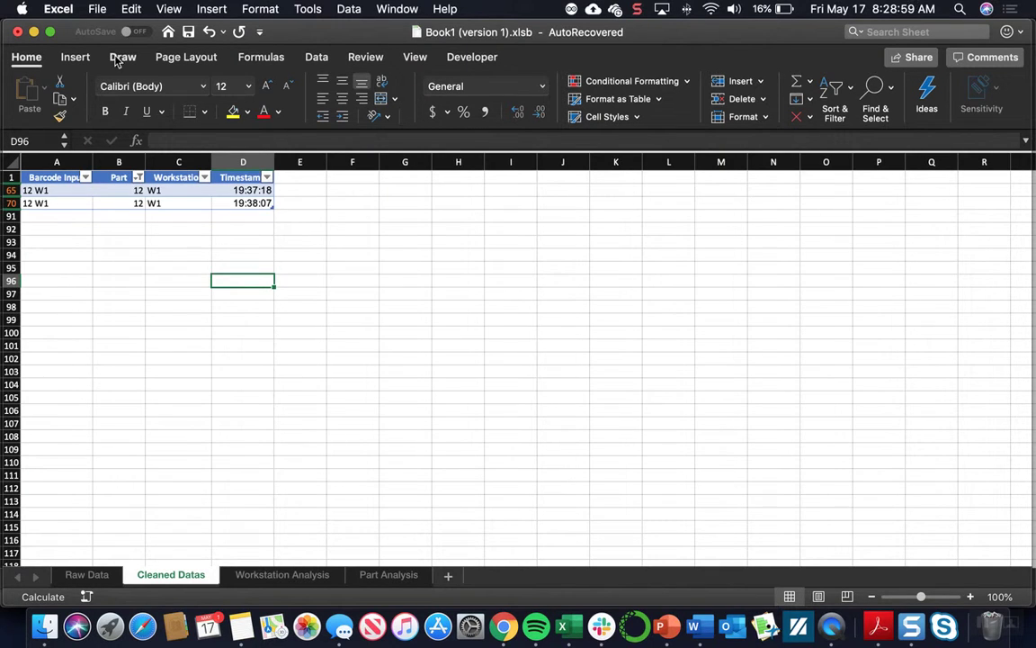
Step: Open the Part column's filter settings and place the dialog clear of the table data
click(139, 177)
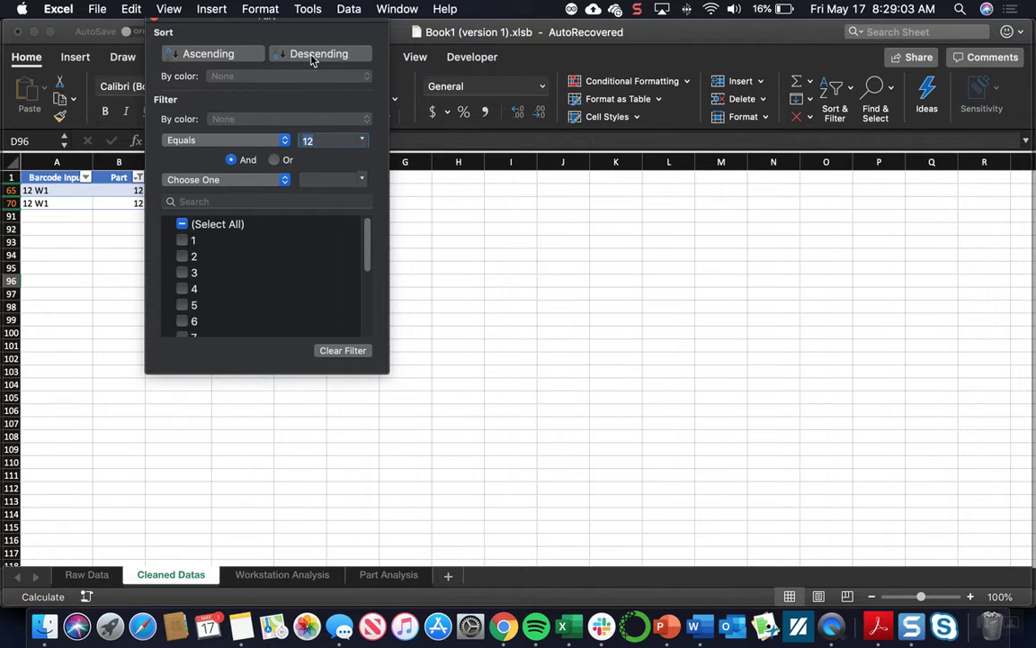
drag(266, 23, 492, 112)
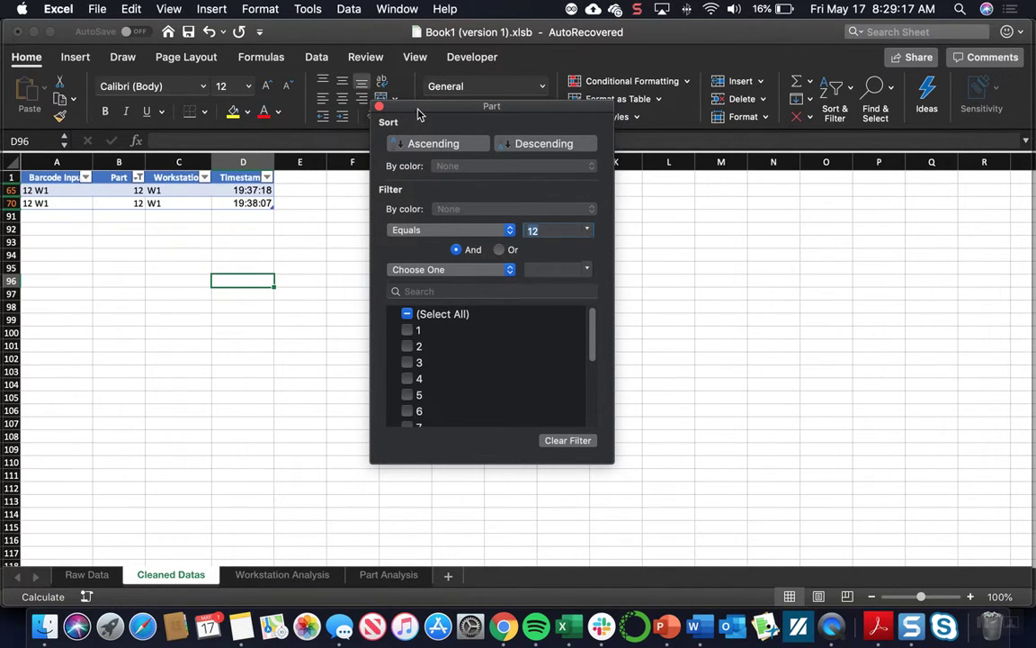
drag(420, 114, 446, 116)
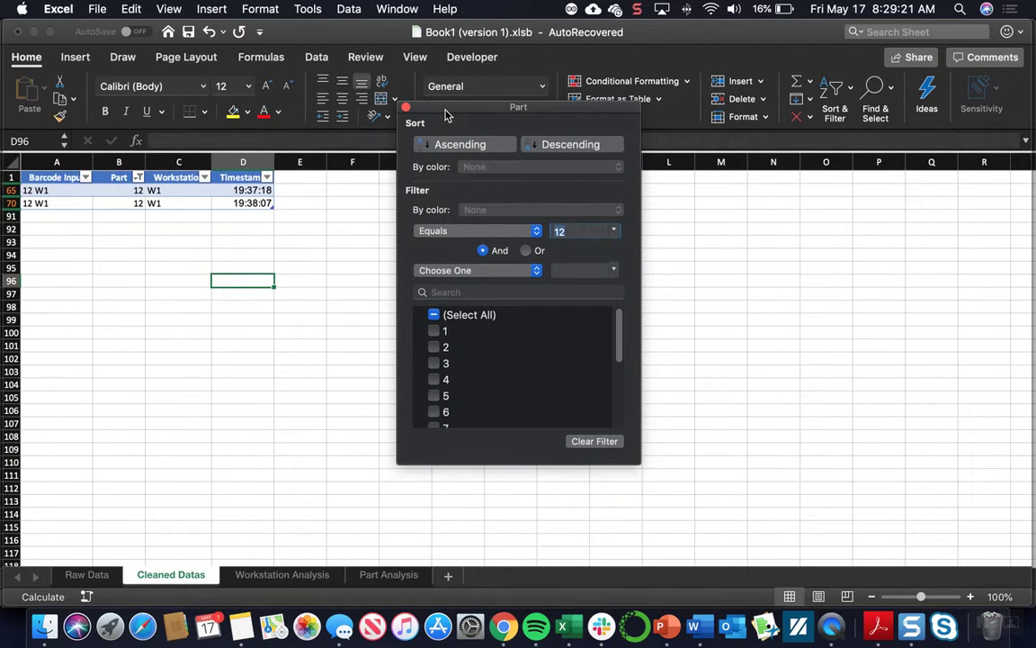